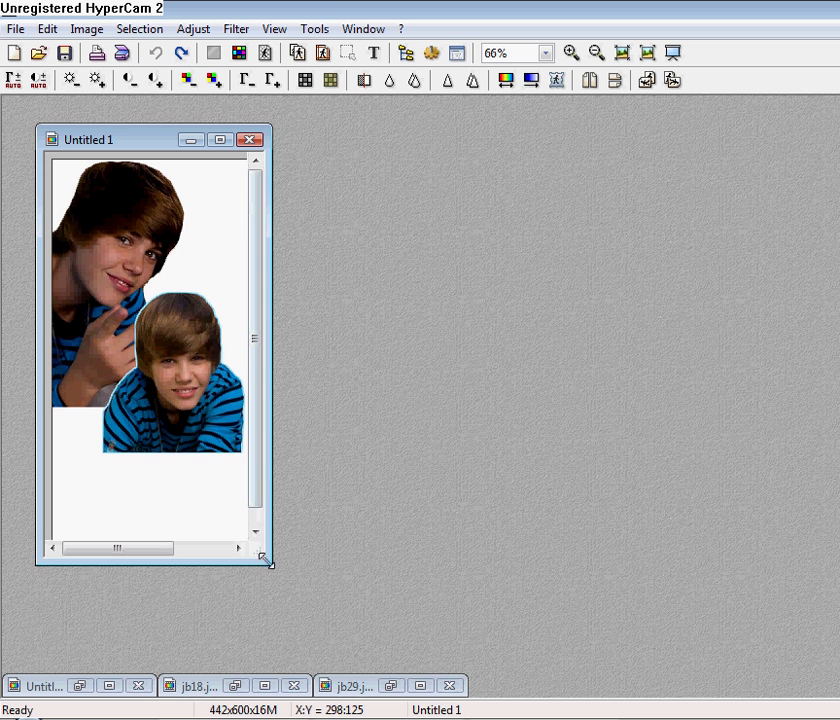
Enlarge the Untitled 1 collage window and restore the jb29.jpg and jb18.jpg source photos.
left_click_drag(265, 560, 358, 566)
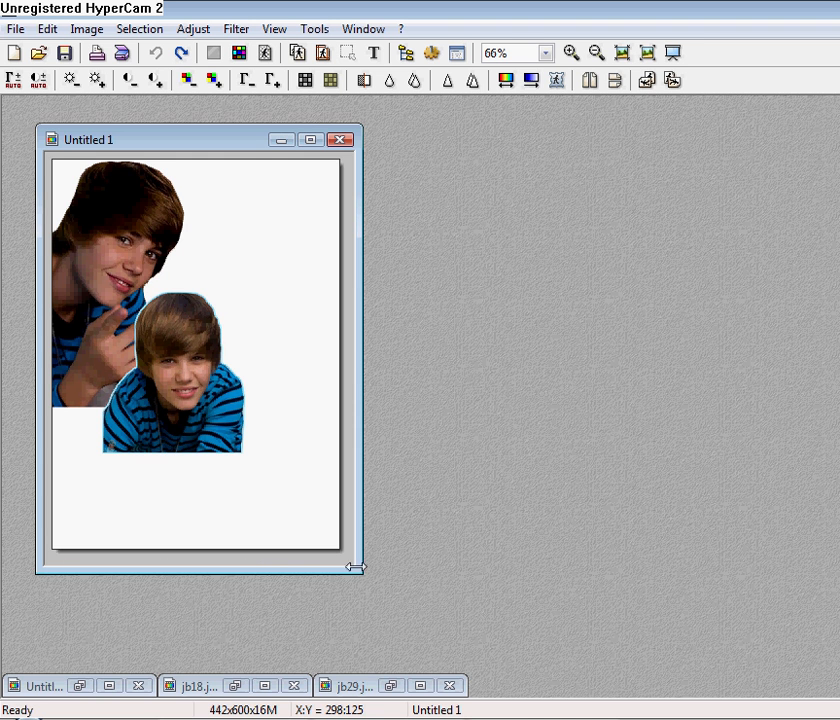
left_click(388, 686)
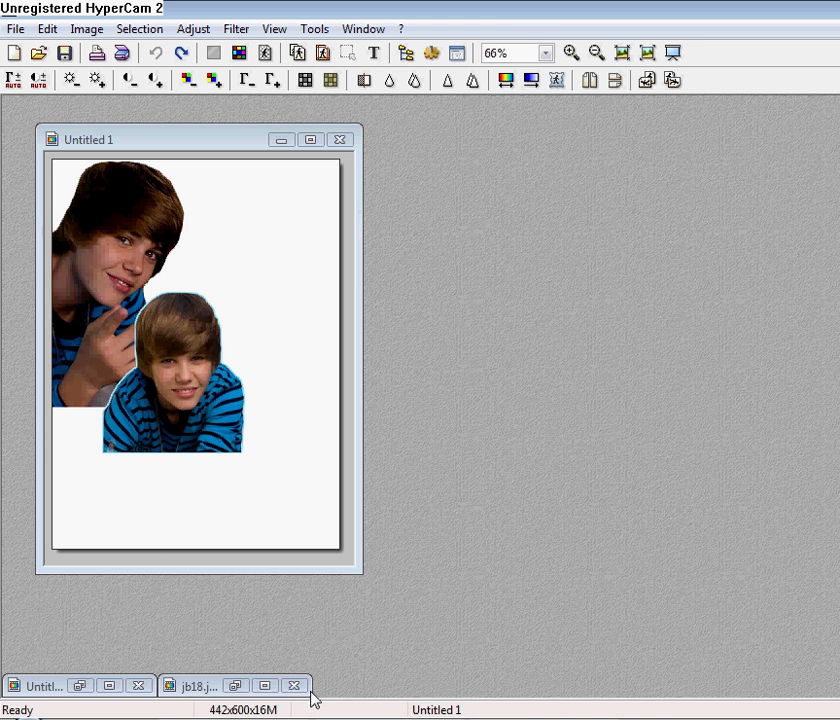
left_click(236, 686)
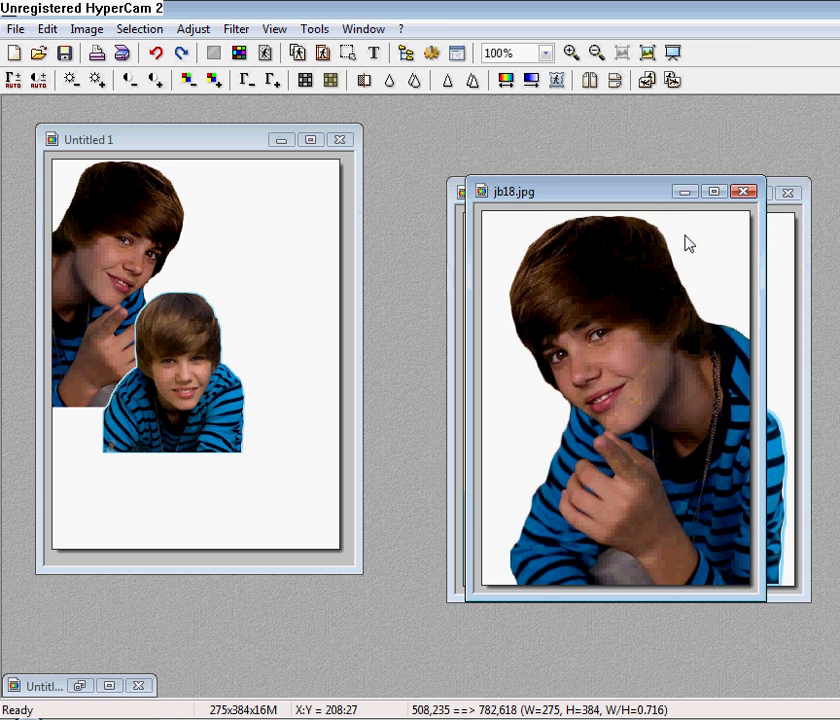
Minimize both source photos again and switch to Firefox.
left_click(684, 193)
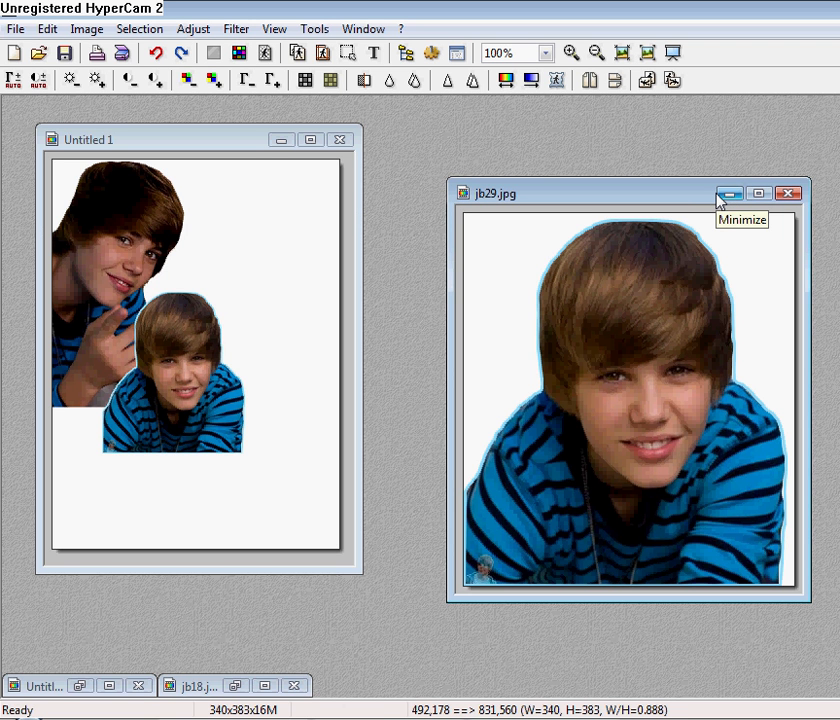
left_click(729, 194)
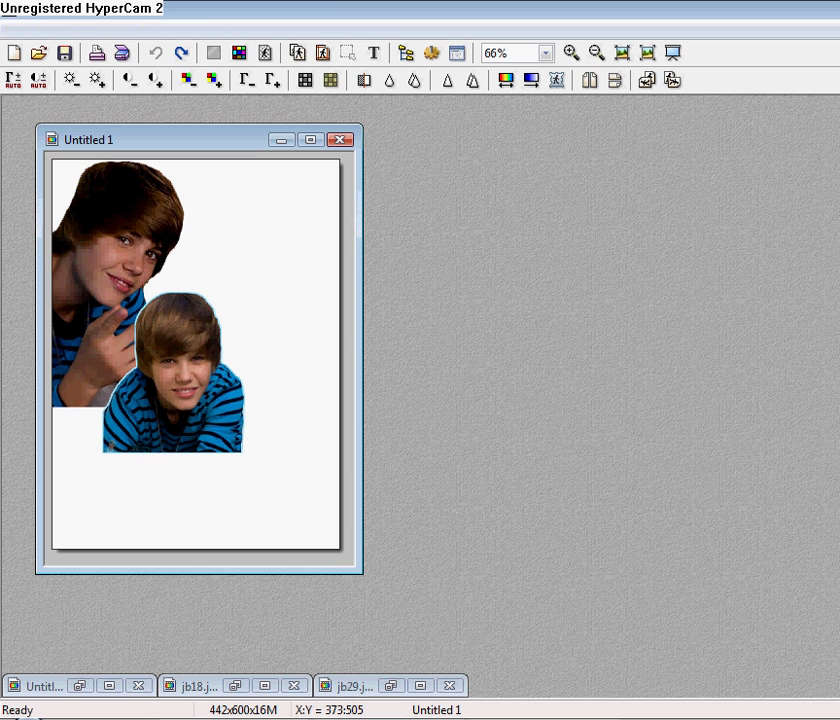
key("alt+Tab")
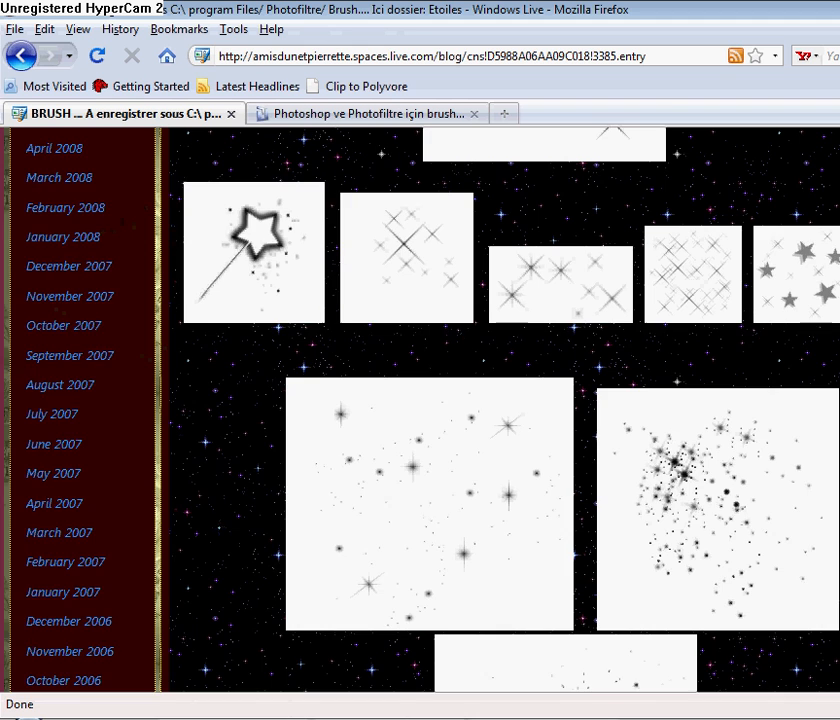
Copy the dense star-cluster brush image from the blog page.
scroll(500, 410, "up", 10)
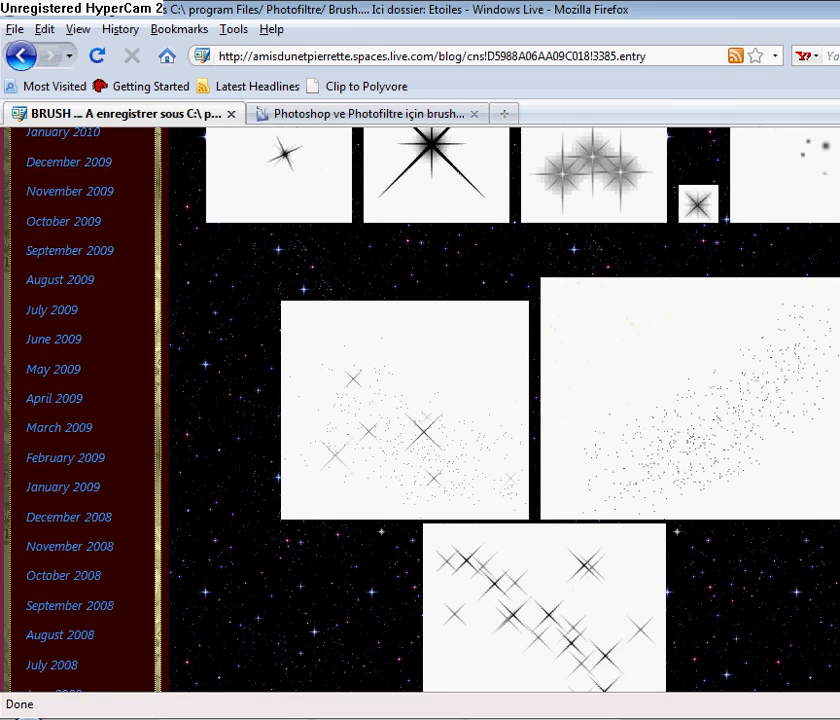
scroll(500, 410, "down", 15)
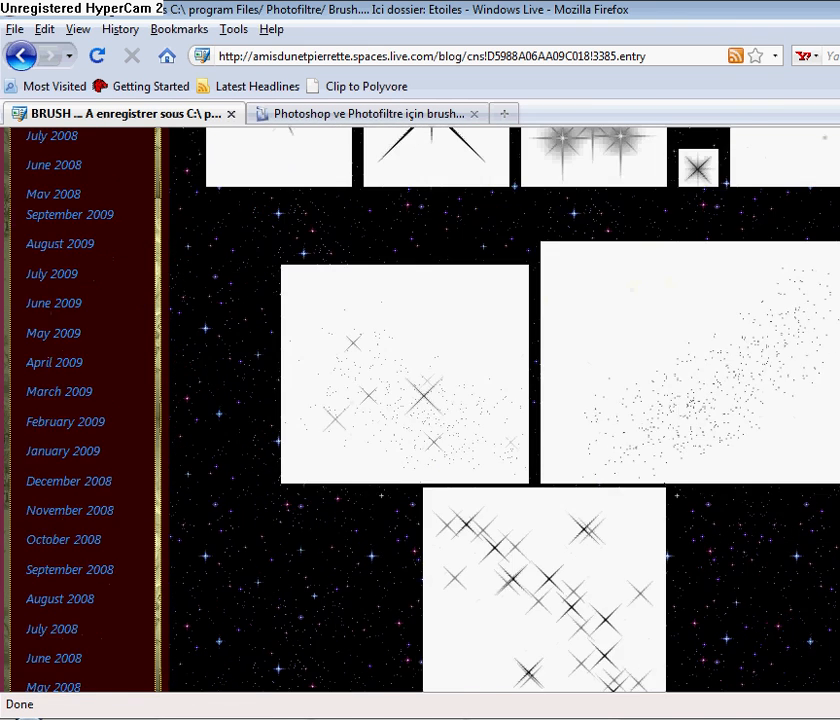
scroll(500, 410, "up", 7)
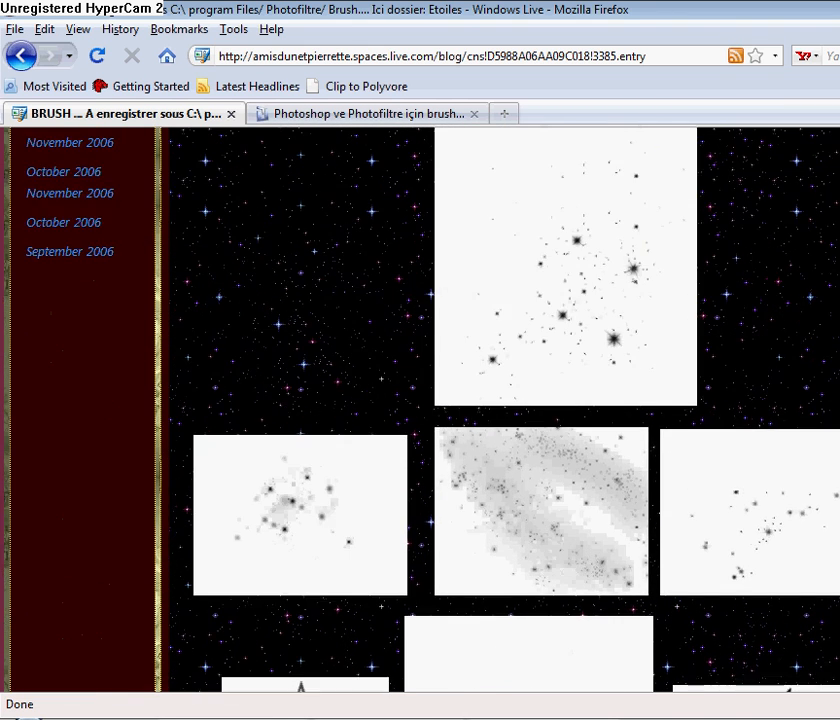
scroll(559, 326, "up", 3)
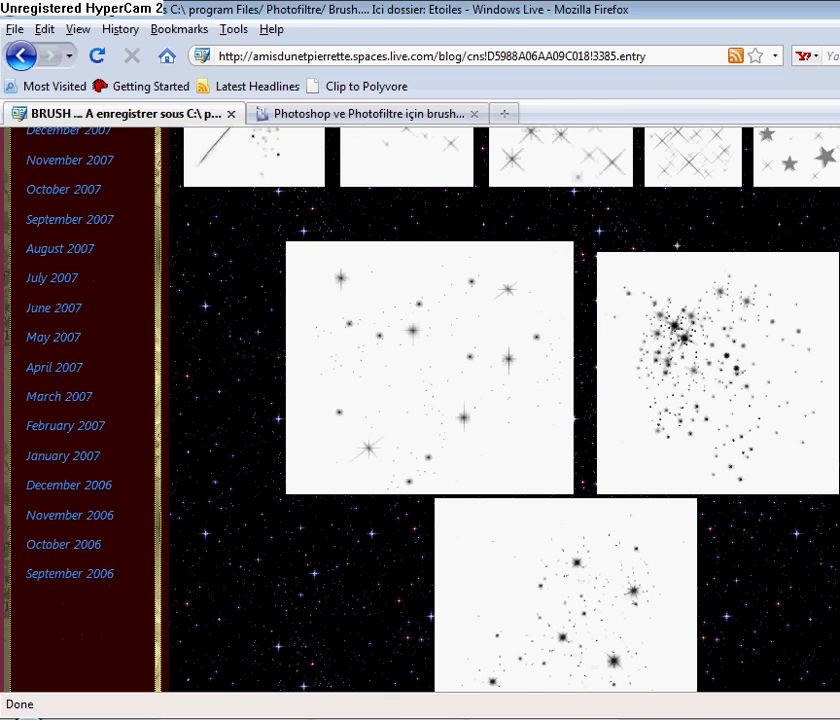
right_click(714, 335)
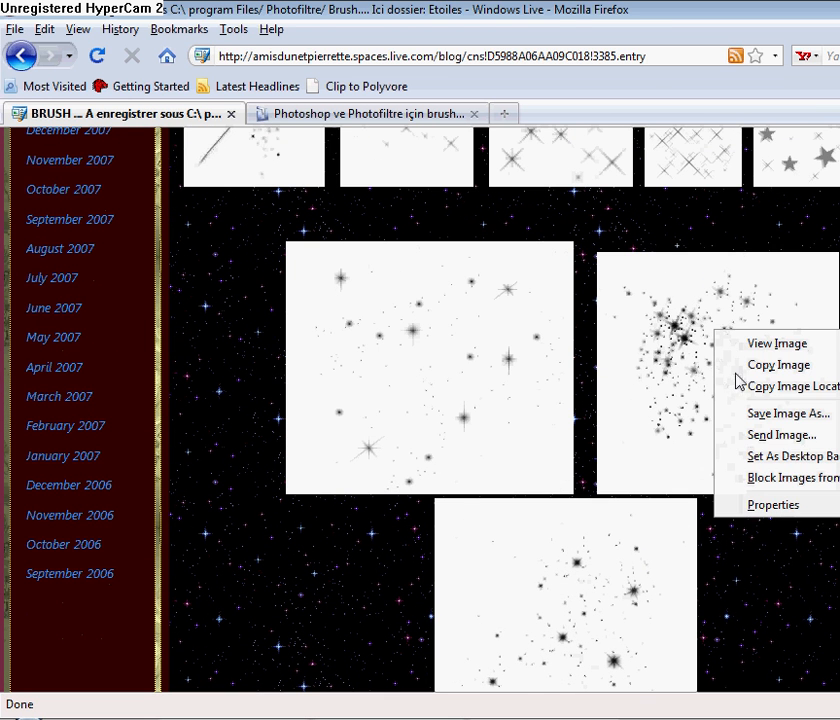
left_click(744, 384)
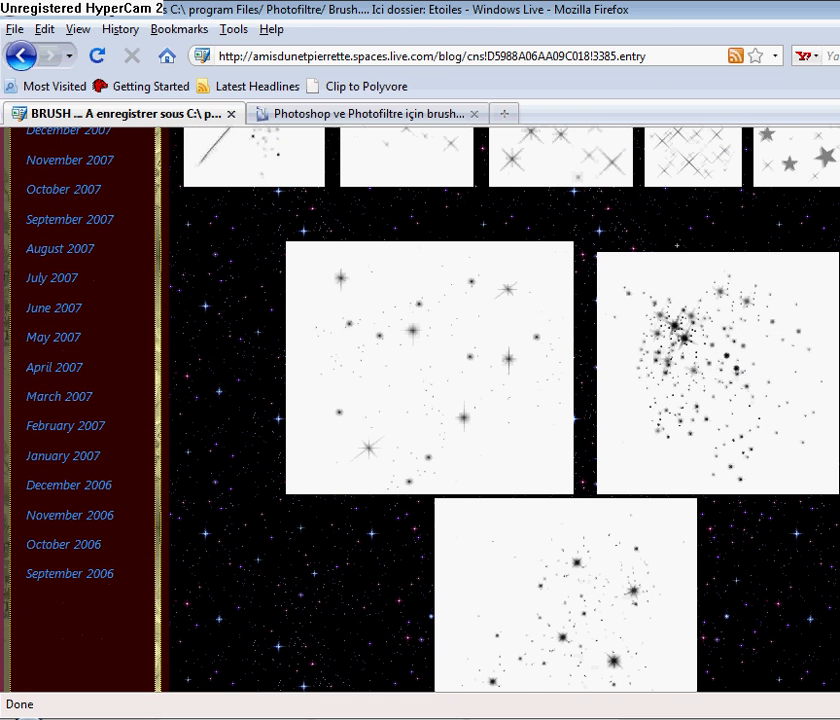
Paste the stars into a temporary 800x600 image, copy the star cluster, and discard the temporary image.
left_click(575, 718)
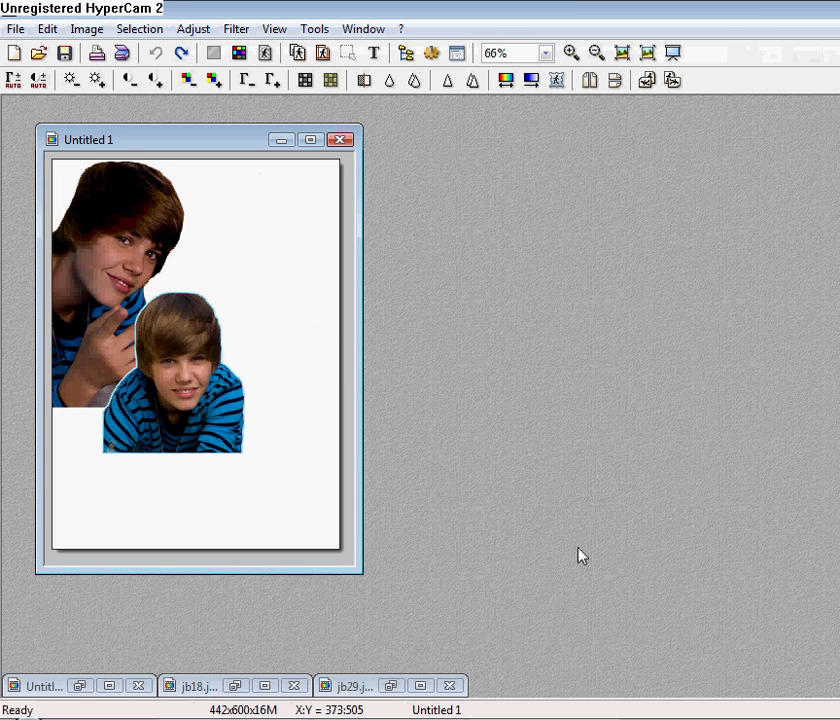
left_click(10, 28)
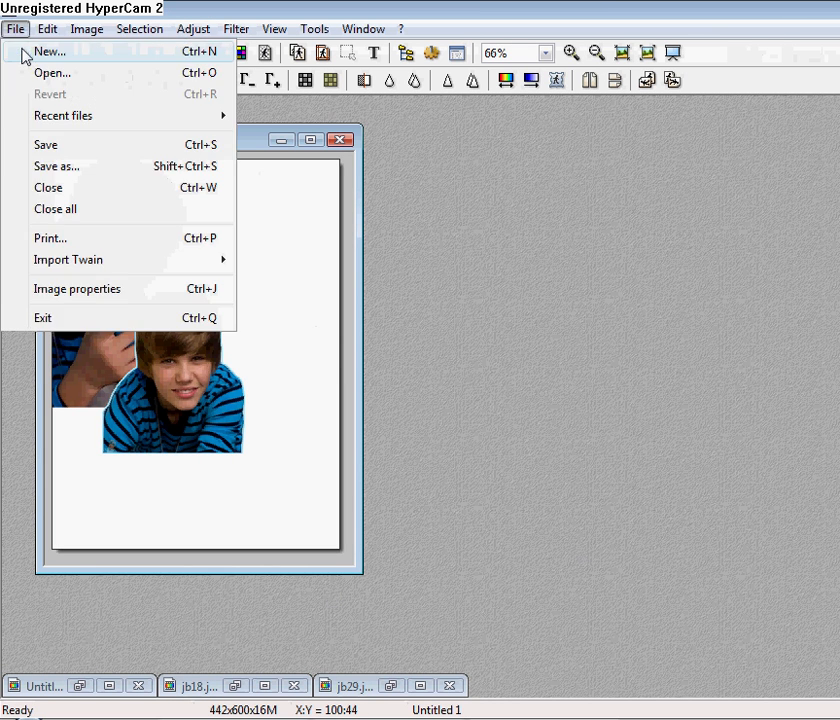
left_click(25, 54)
left_click(517, 558)
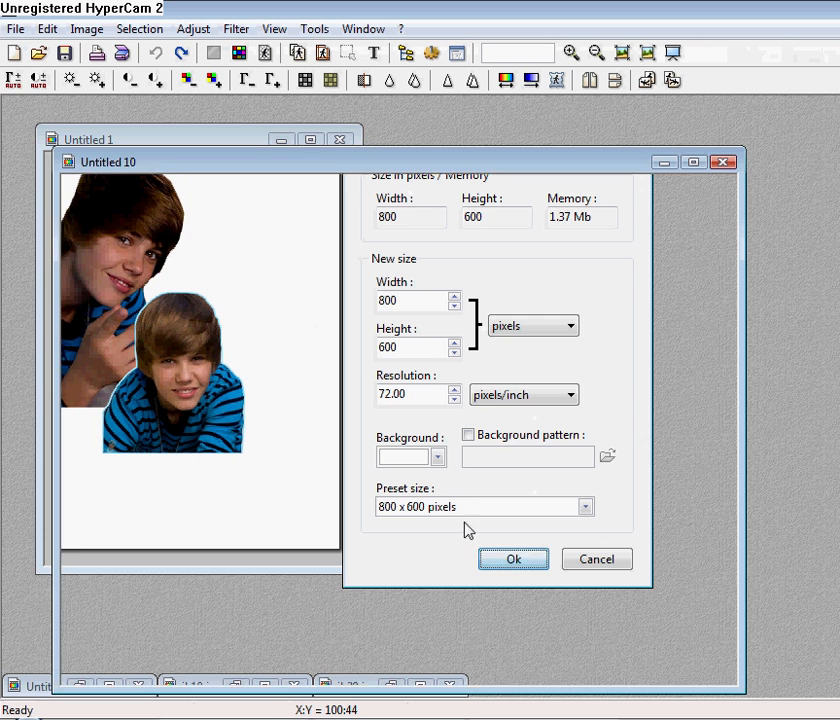
key("ctrl+v")
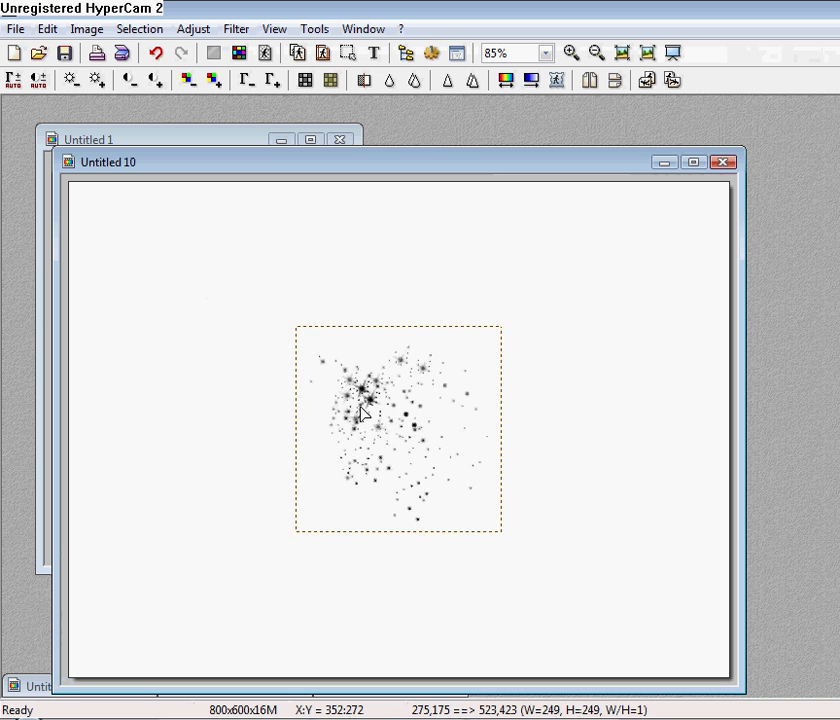
right_click(363, 413)
left_click(383, 424)
left_click_drag(303, 337, 502, 539)
right_click(383, 436)
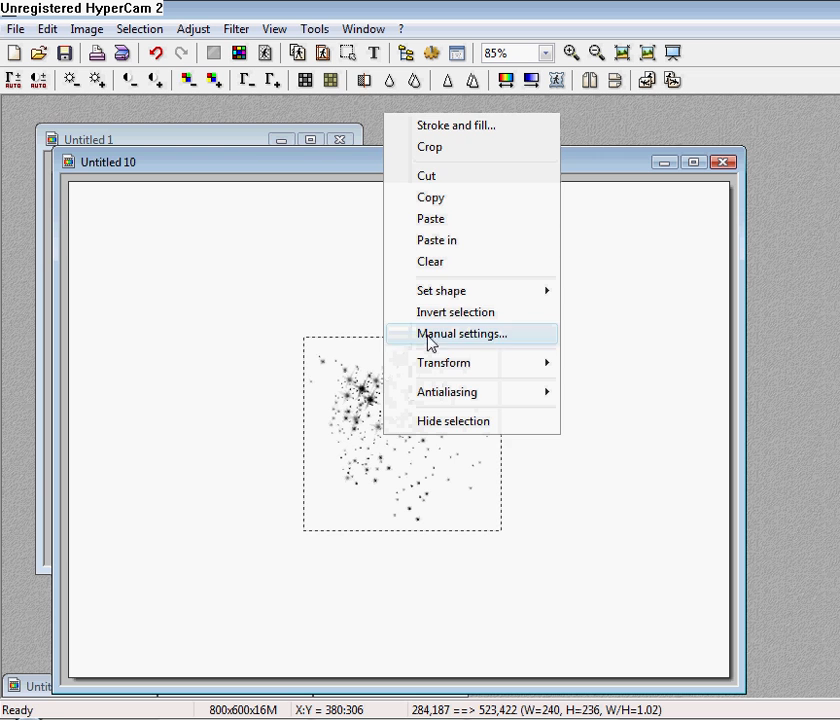
left_click(458, 198)
left_click(722, 162)
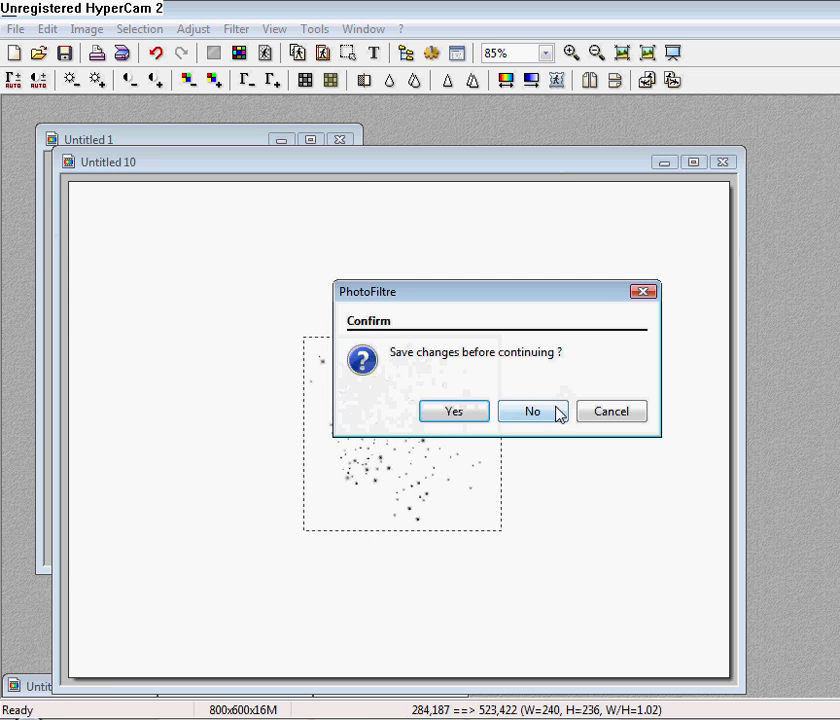
left_click(559, 412)
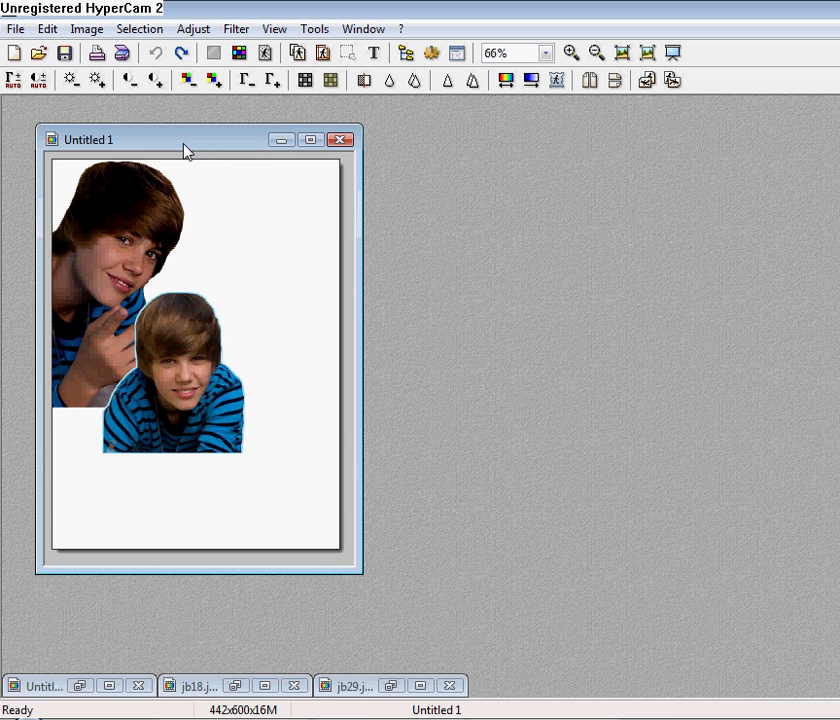
Paste the stars onto the collage as a mask at the lower left and validate.
left_click(47, 29)
mouse_move(126, 245)
left_click(330, 293)
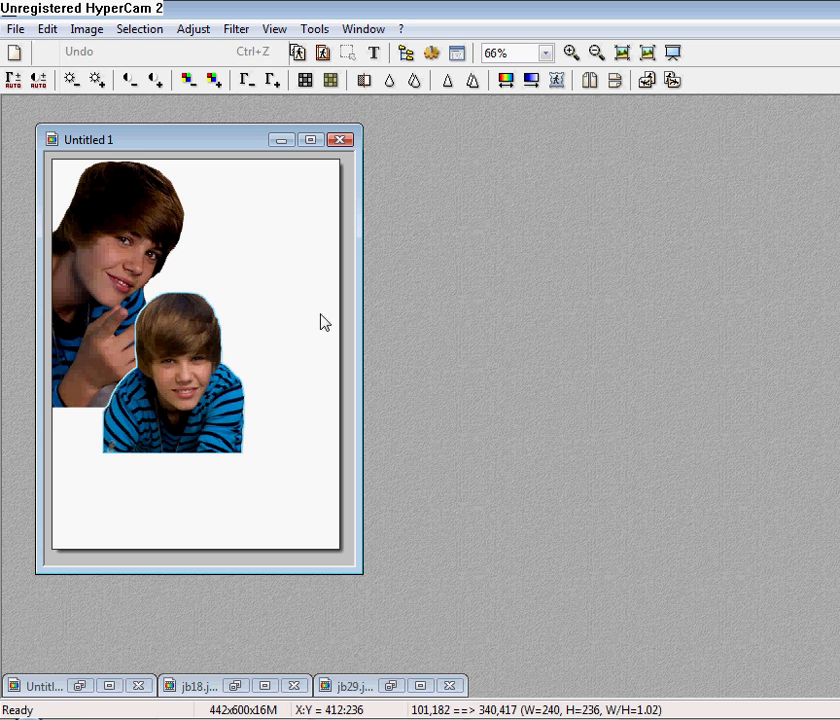
left_click_drag(232, 339, 118, 399)
right_click(118, 399)
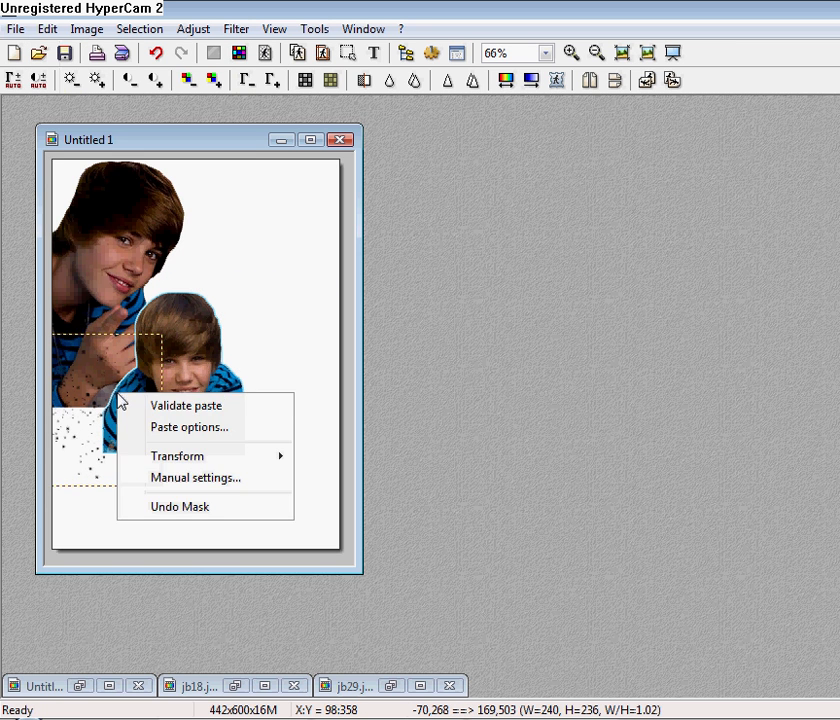
left_click(148, 404)
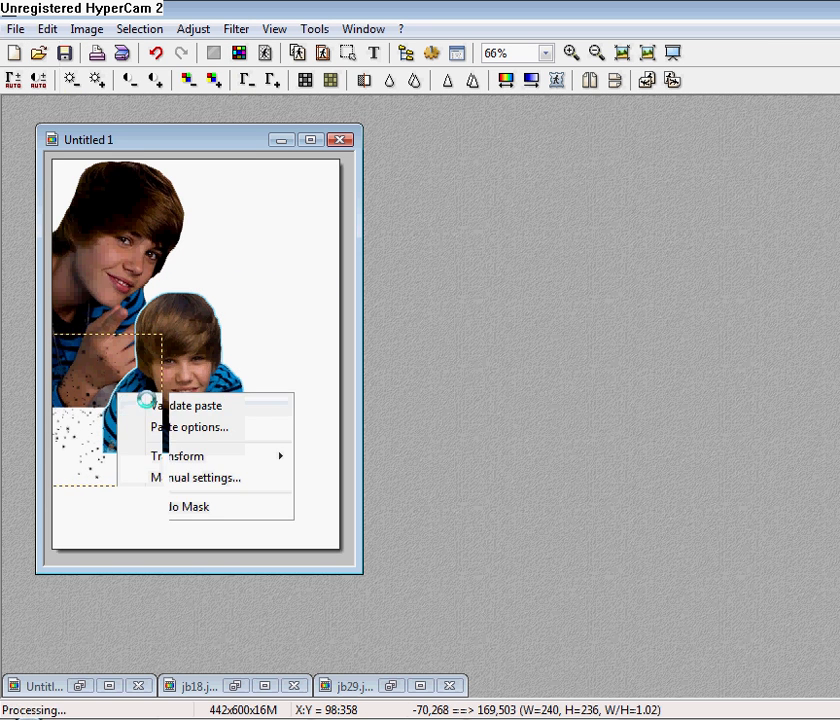
Open Google in a new Firefox tab.
left_click(445, 718)
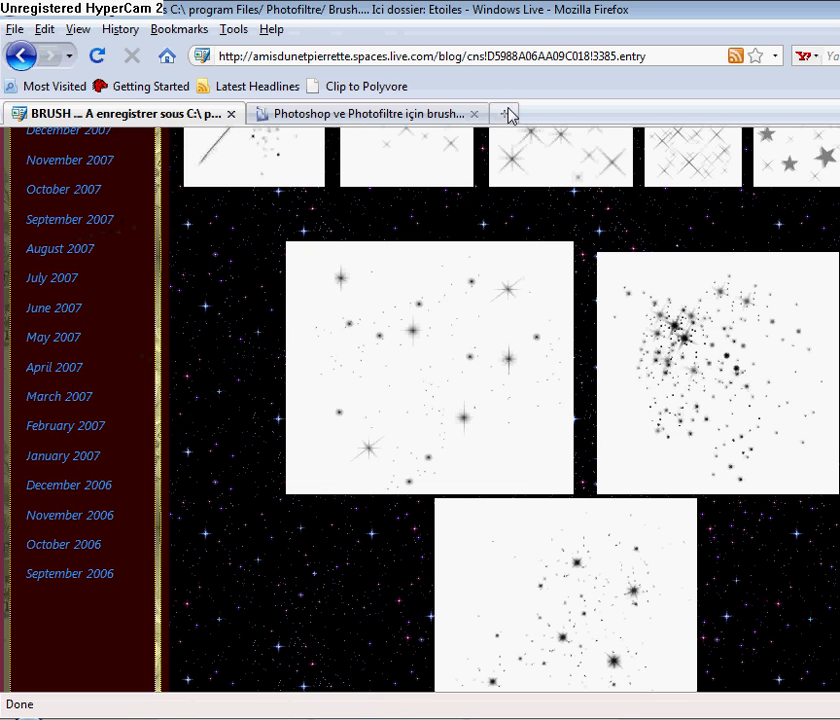
left_click(510, 114)
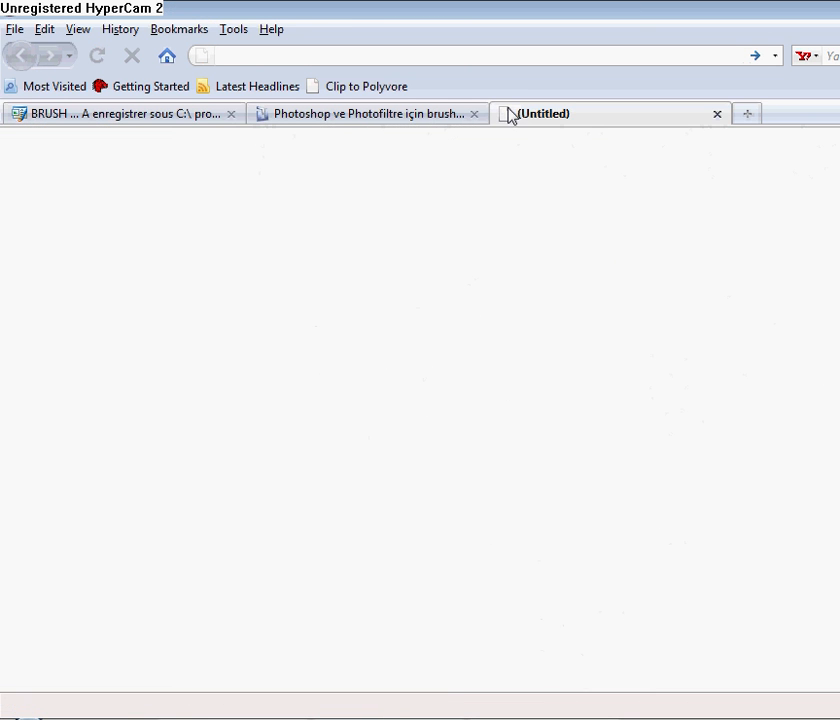
type("goog")
key("Down")
key("Return")
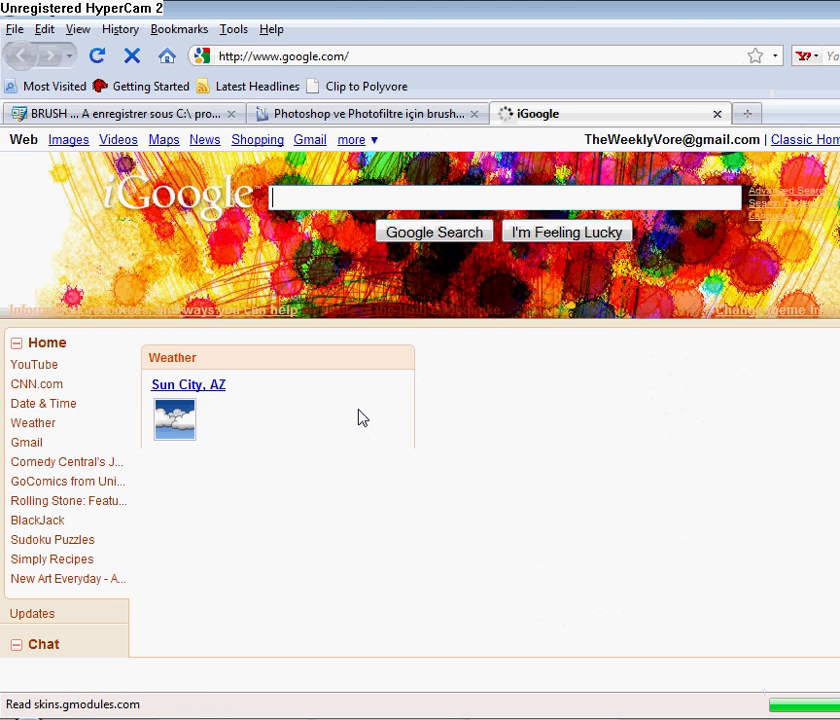
Paste the copied star-burst brush in PhotoFiltre as a new 240x236 image.
key("alt+Tab")
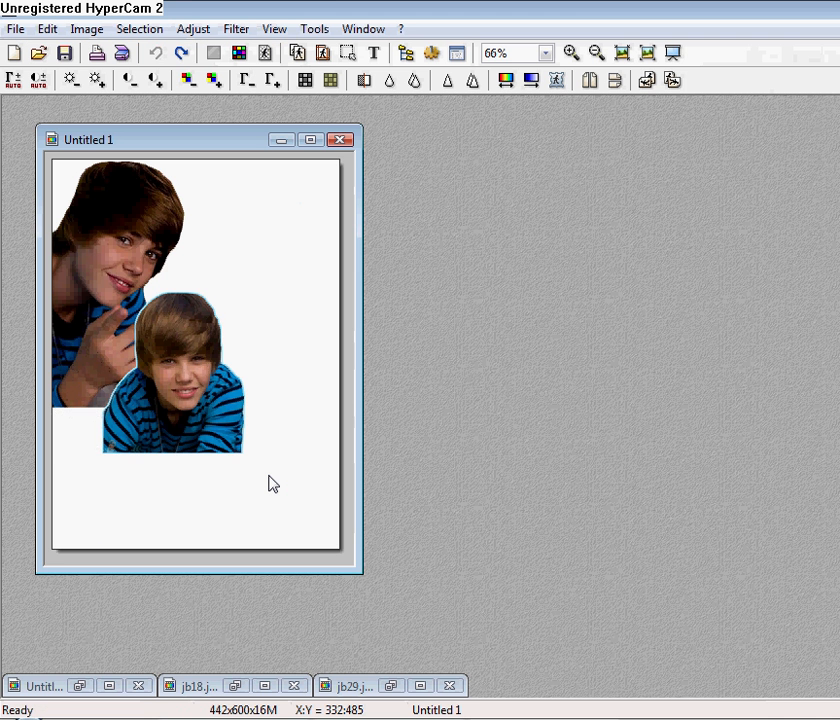
right_click(500, 450)
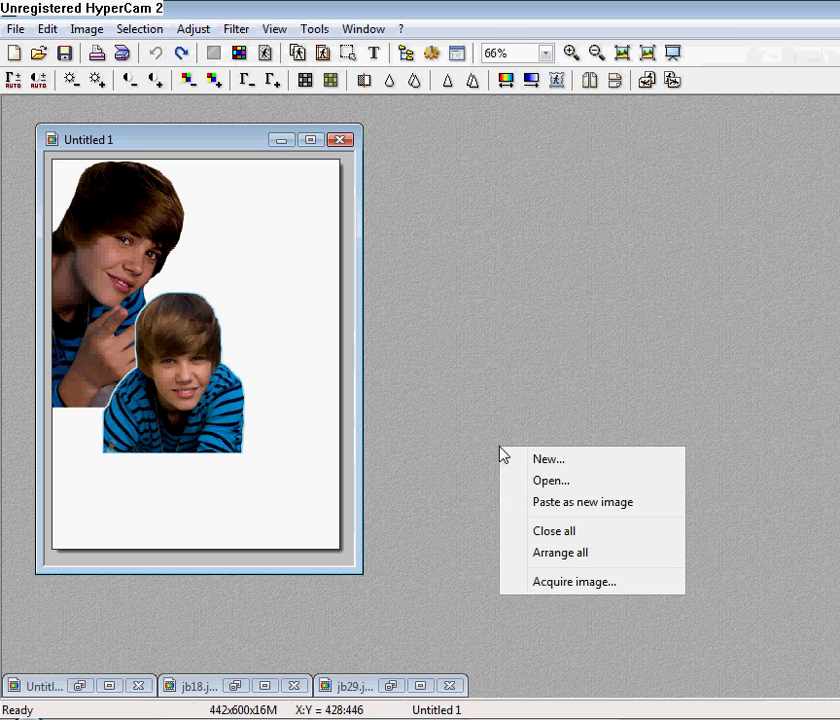
left_click(577, 501)
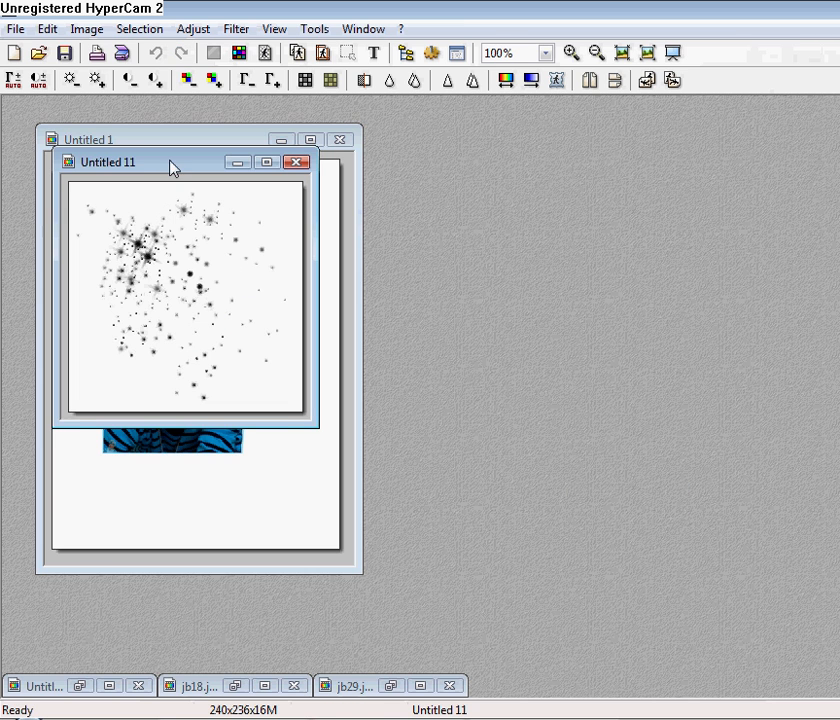
key("alt+Tab")
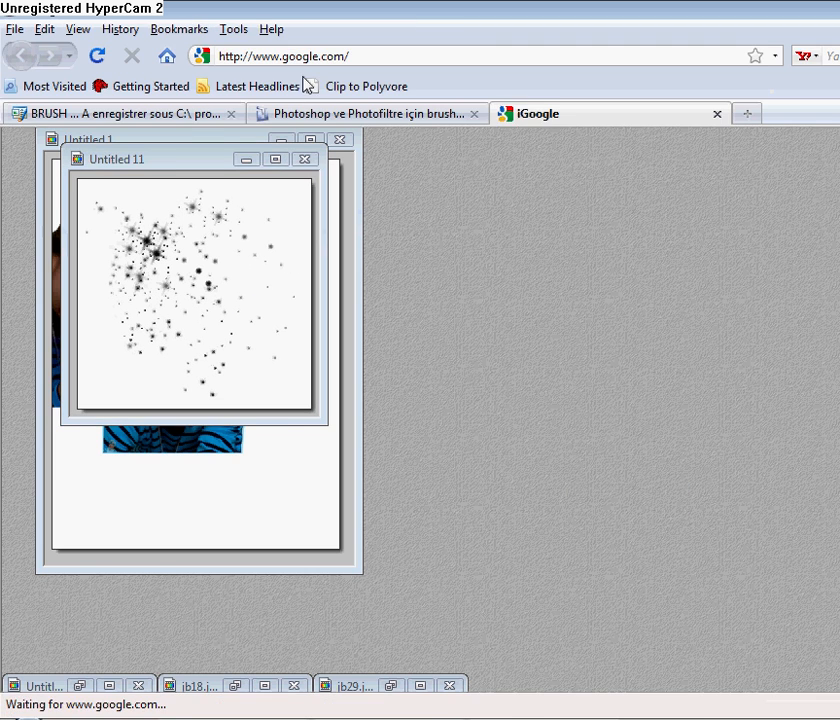
Search Google for 'paint splatter brushes'.
left_click(297, 200)
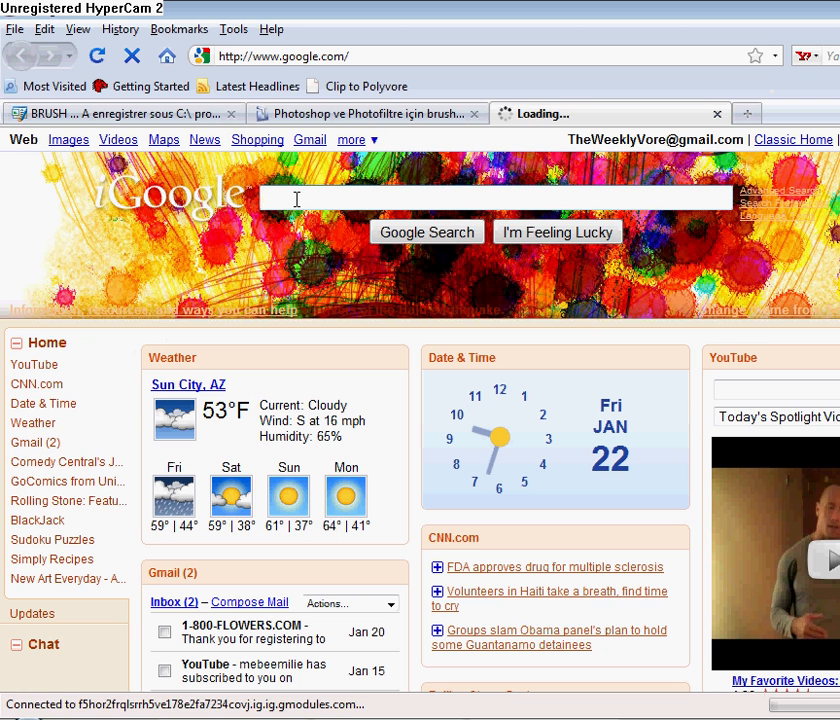
type("paint sxl")
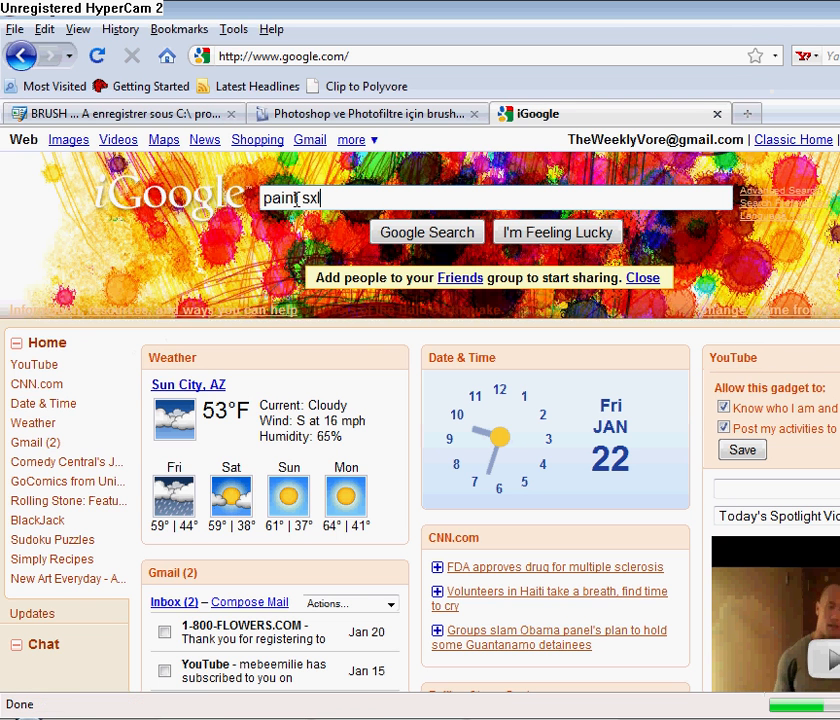
key("BackSpace")
key("BackSpace")
type("plat")
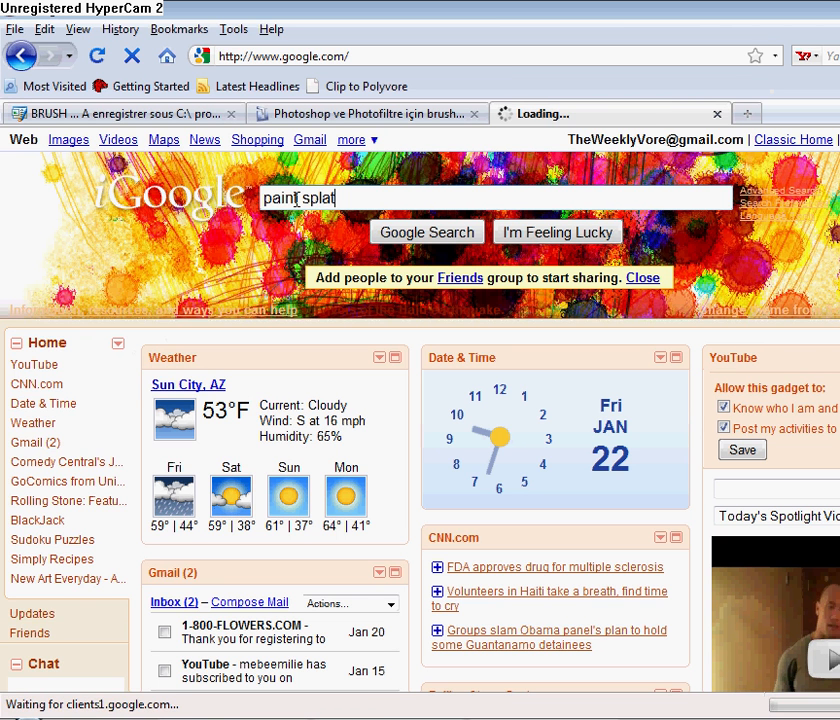
type("ter brushh")
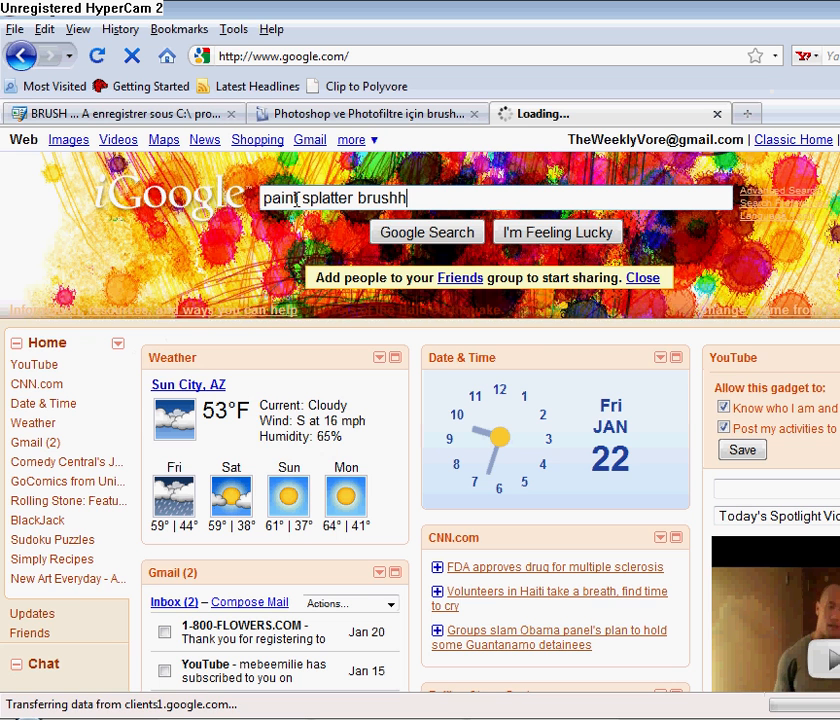
key("BackSpace")
type("es")
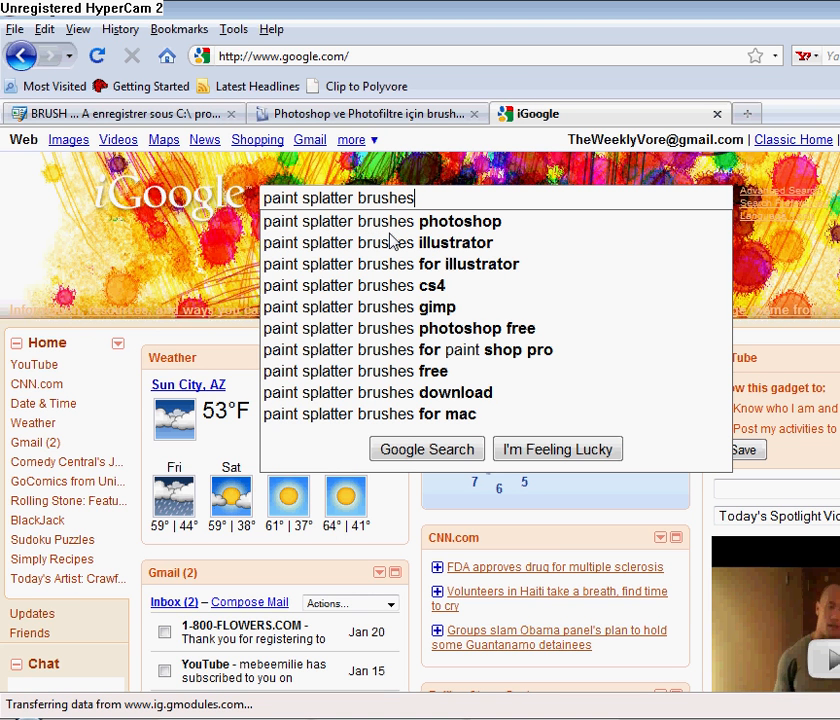
left_click(422, 452)
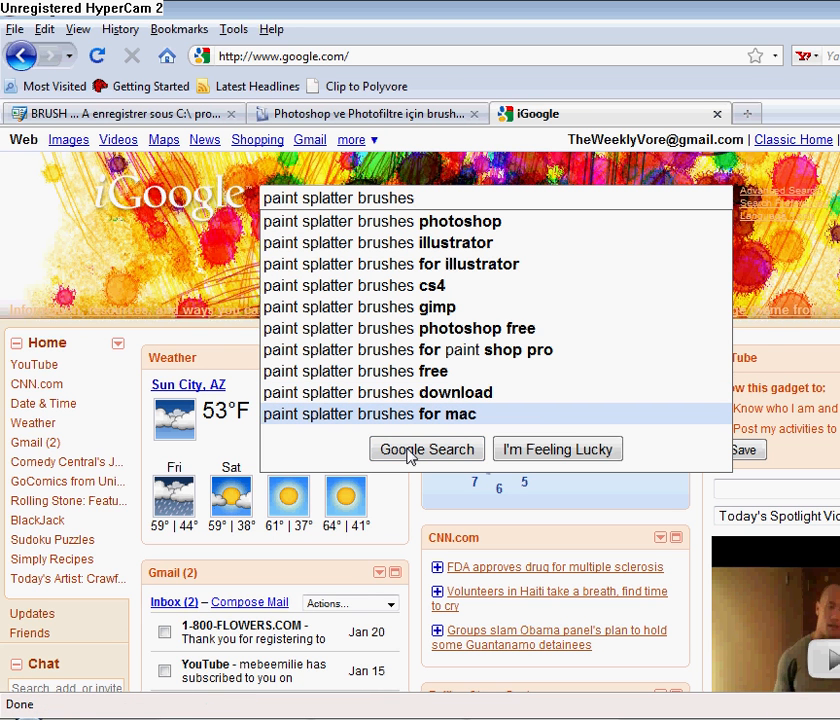
left_click(411, 455)
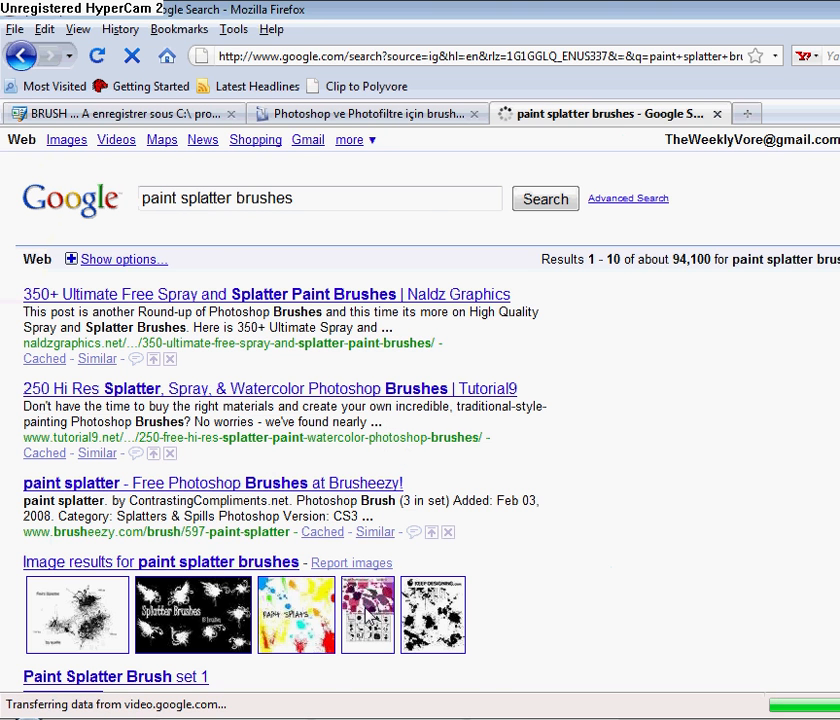
Copy the full-size Paint Splatter image from the first result and return to PhotoFiltre.
left_click(90, 651)
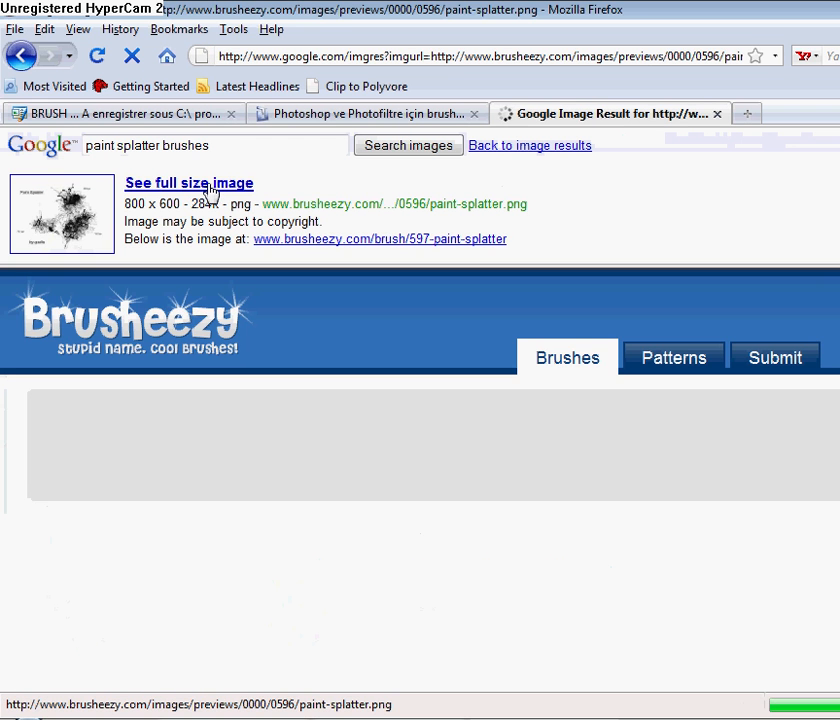
left_click(211, 191)
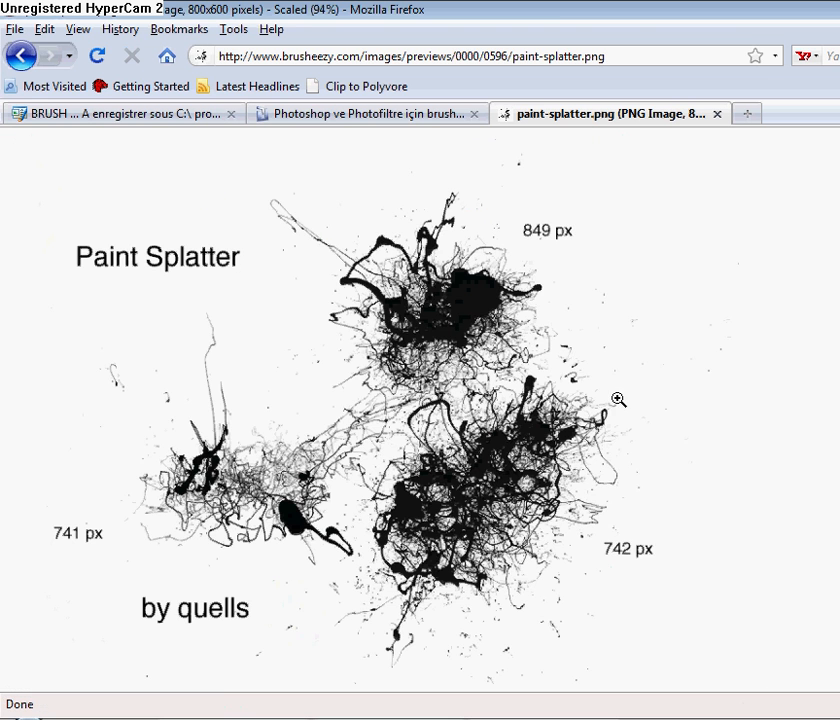
right_click(619, 400)
left_click(668, 418)
left_click(299, 718)
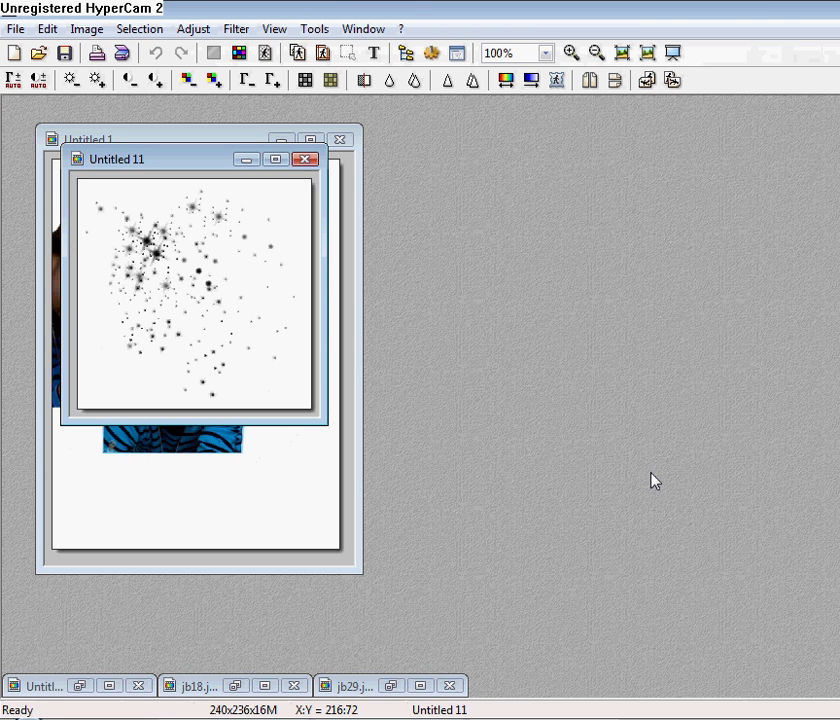
Paste the splatter image as a new image, then lasso and copy its left splatter.
right_click(652, 481)
left_click(696, 530)
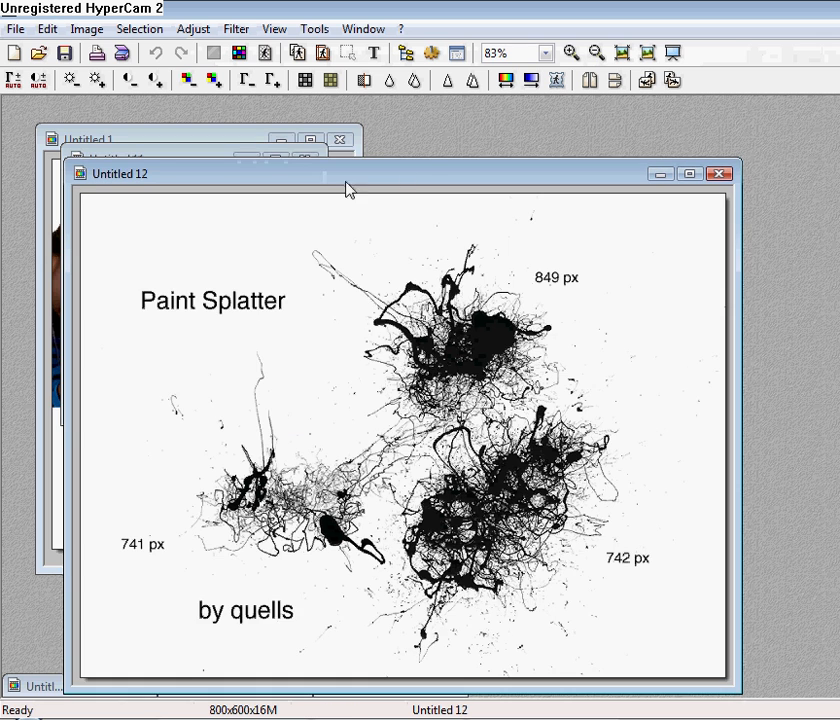
left_click_drag(413, 183, 410, 155)
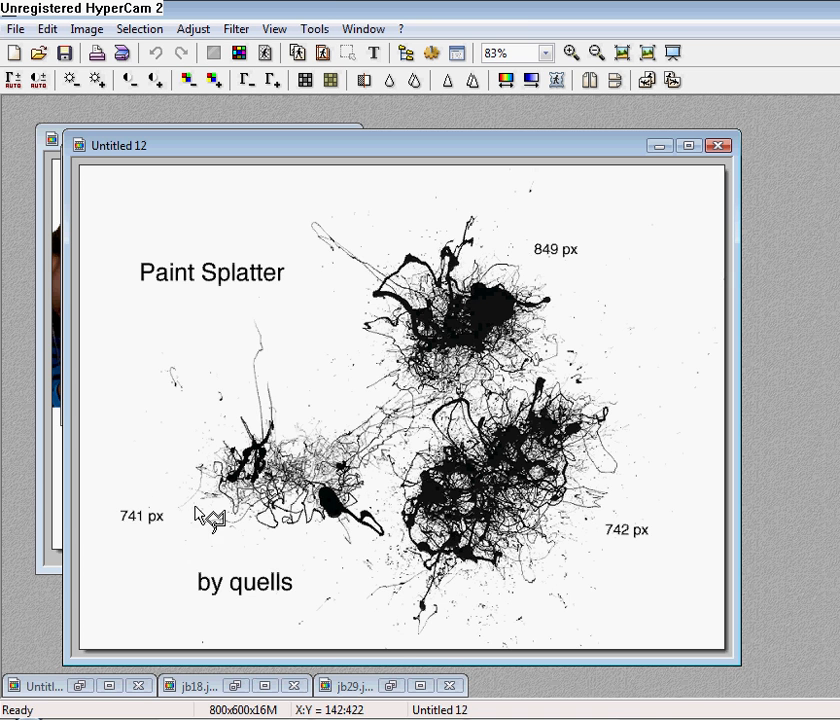
mouse_move(168, 504)
left_mouse_down()
mouse_move(213, 550)
mouse_move(358, 550)
mouse_move(393, 529)
mouse_move(388, 491)
mouse_move(378, 488)
mouse_move(390, 458)
mouse_move(350, 397)
mouse_move(354, 382)
mouse_move(247, 310)
mouse_move(247, 297)
mouse_move(130, 354)
mouse_move(147, 384)
mouse_move(167, 519)
mouse_move(168, 512)
left_mouse_up()
right_click(247, 437)
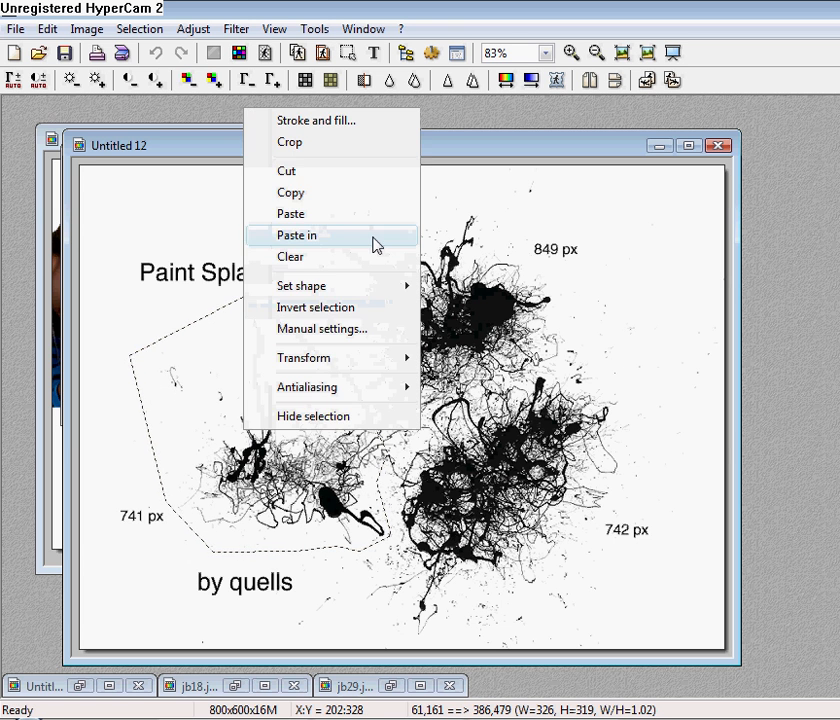
left_click(333, 198)
Paste the copied left splatter as its own new image.
right_click(804, 238)
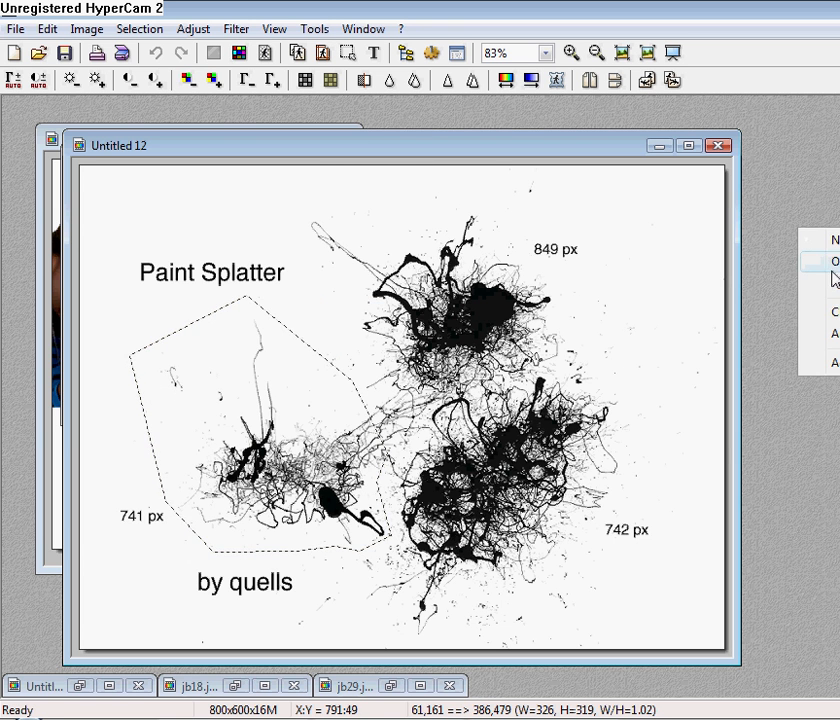
left_click(831, 263)
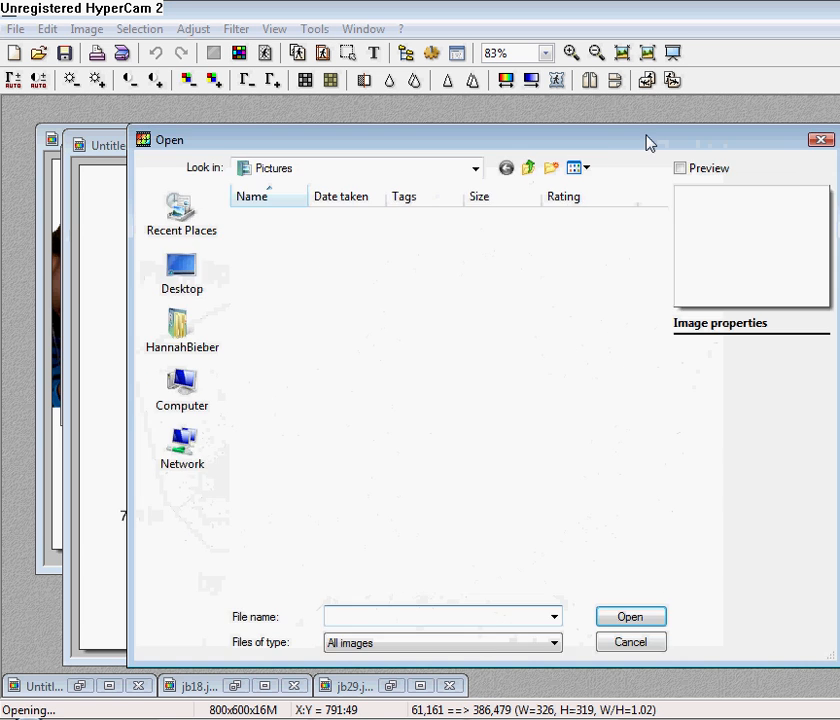
left_click(820, 140)
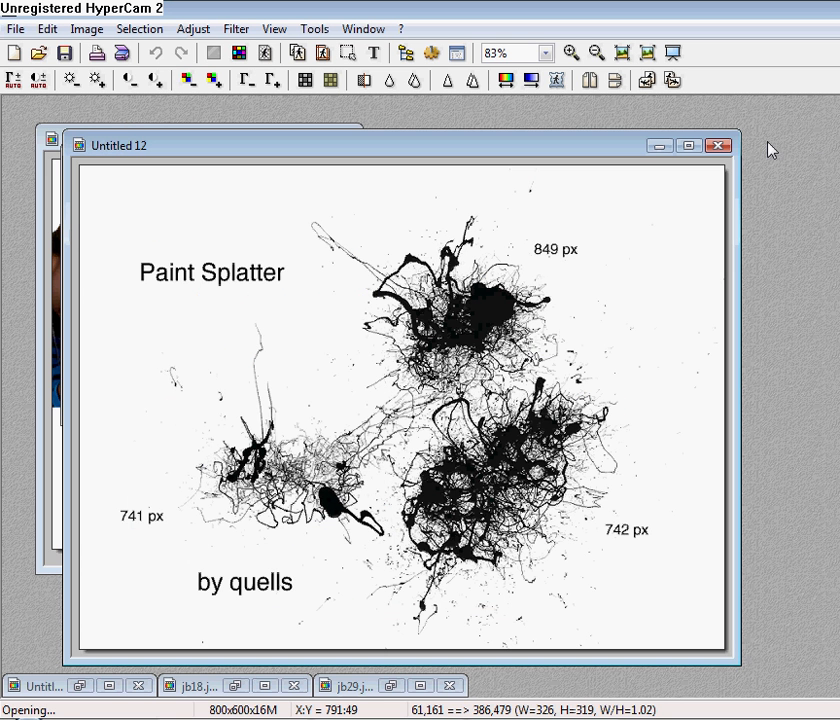
right_click(771, 150)
left_click(819, 201)
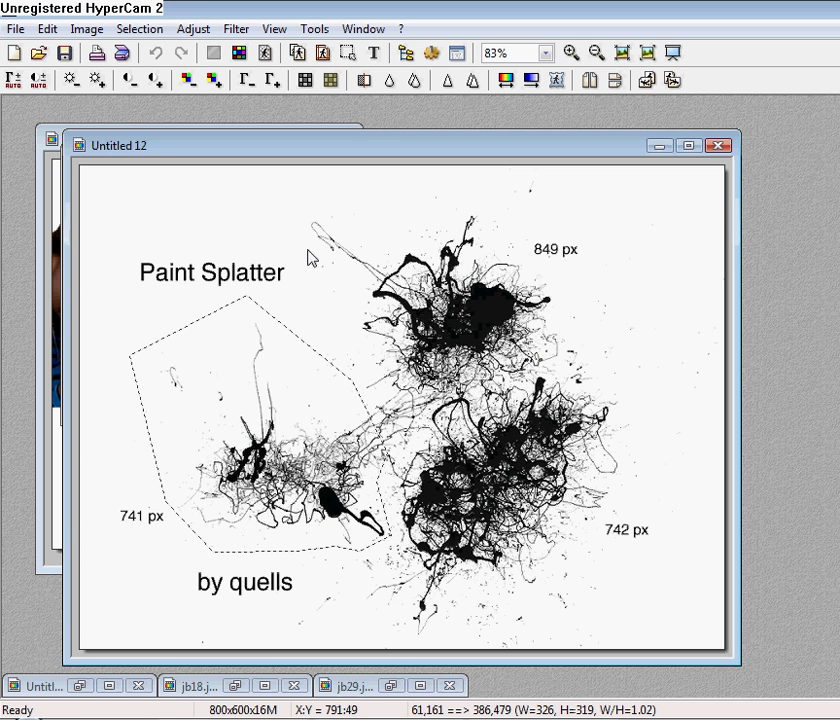
right_click(303, 368)
key("Escape")
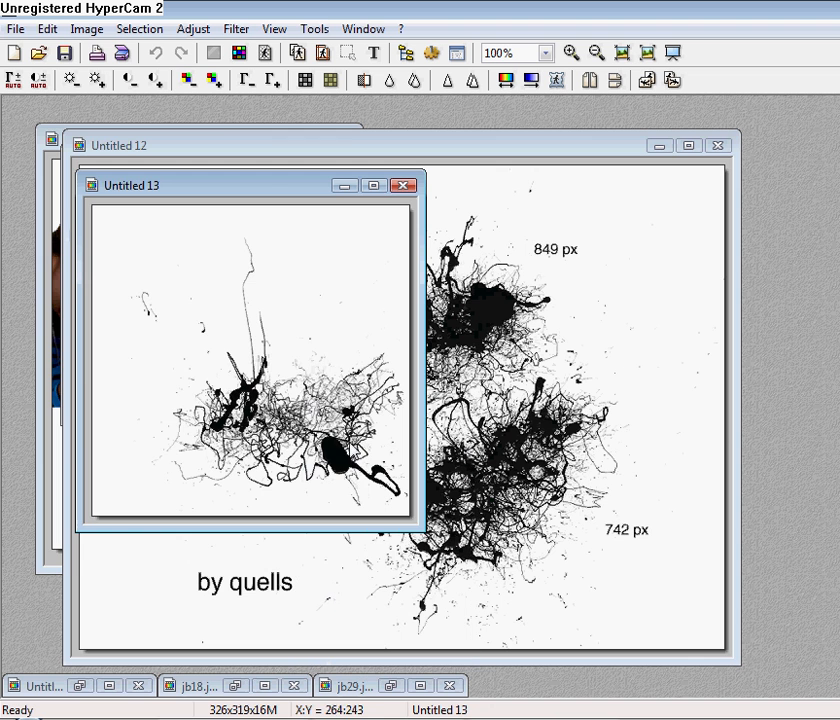
Paste the splatter into the Untitled 1 collage as a mask at the lower left and validate.
left_click(223, 123)
left_click(47, 28)
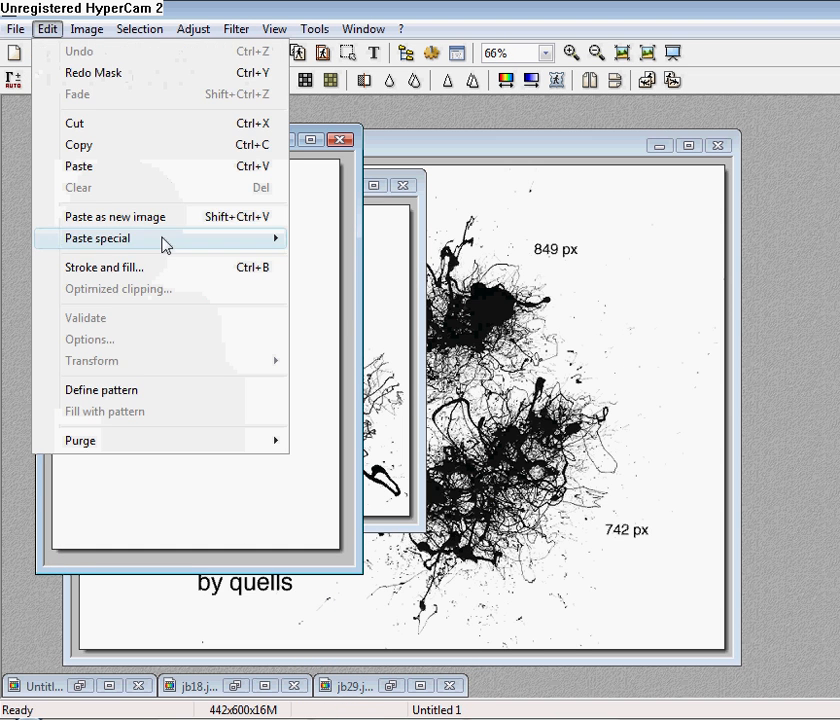
mouse_move(165, 240)
left_click(341, 290)
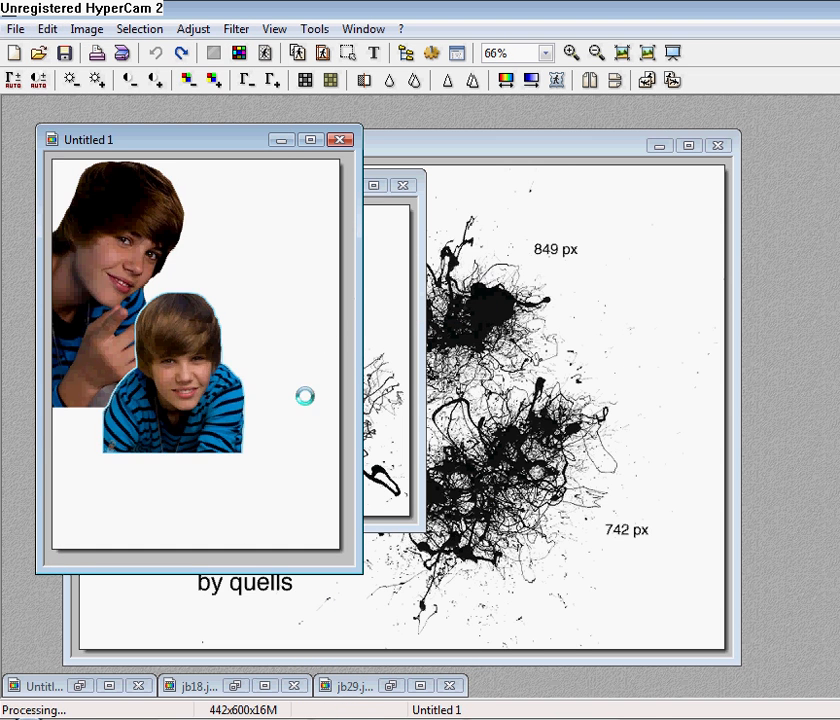
left_click_drag(255, 367, 109, 395)
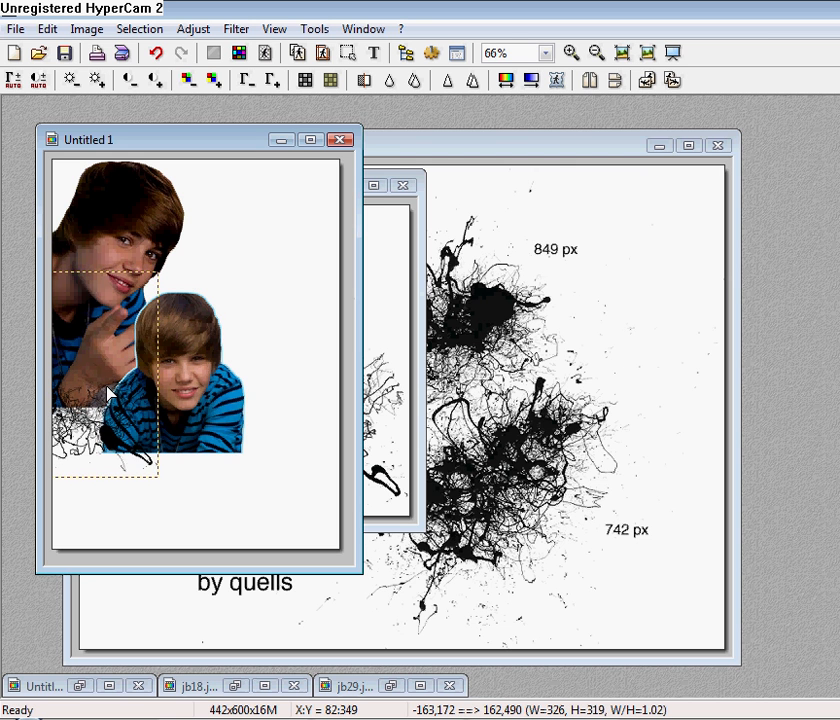
right_click(108, 393)
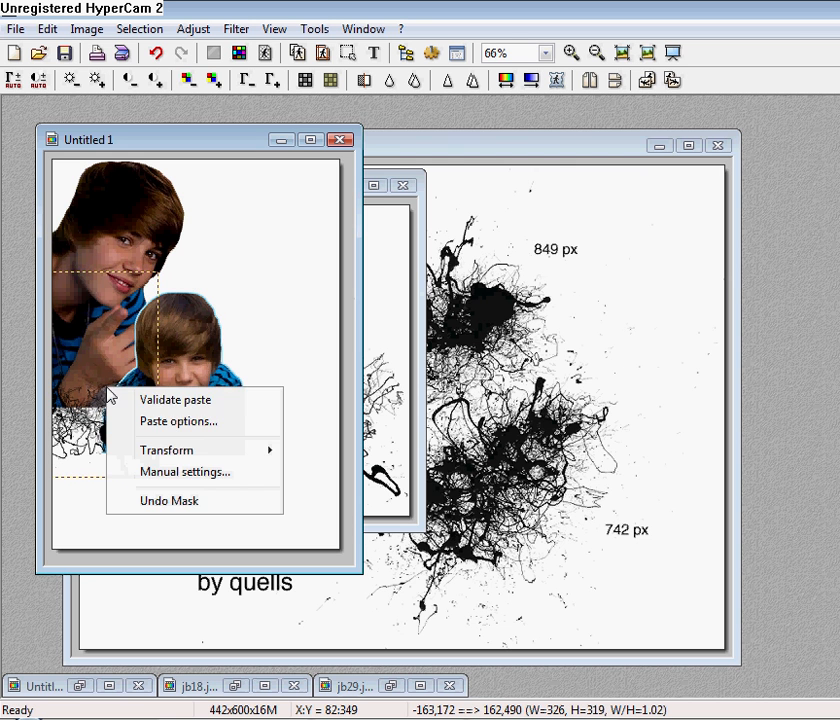
left_click(165, 400)
left_click(442, 159)
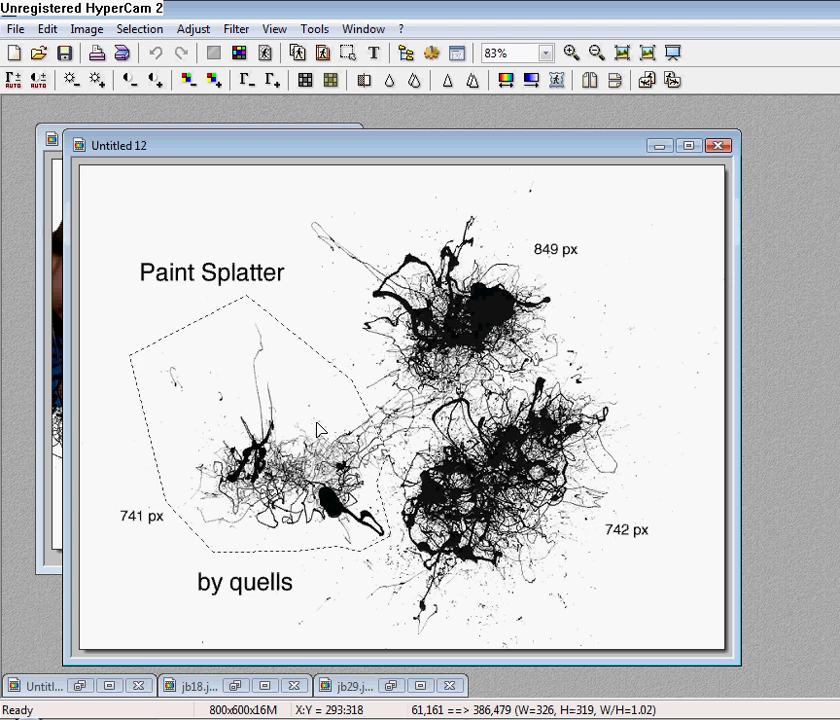
Lasso and copy the lower-right splatter, paste it as a new image, and copy it whole.
mouse_move(316, 422)
left_mouse_down()
mouse_move(839, 358)
mouse_move(839, 351)
left_mouse_up()
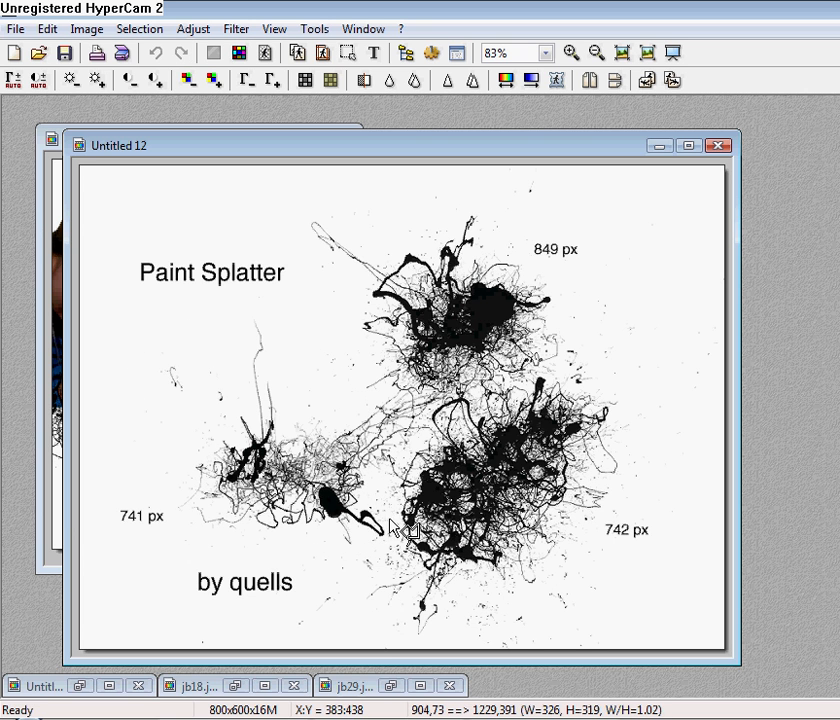
mouse_move(388, 519)
left_mouse_down()
mouse_move(372, 595)
mouse_move(366, 585)
mouse_move(391, 555)
mouse_move(339, 613)
mouse_move(394, 630)
mouse_move(501, 628)
mouse_move(644, 474)
mouse_move(645, 407)
mouse_move(580, 325)
left_mouse_up()
left_click(594, 354)
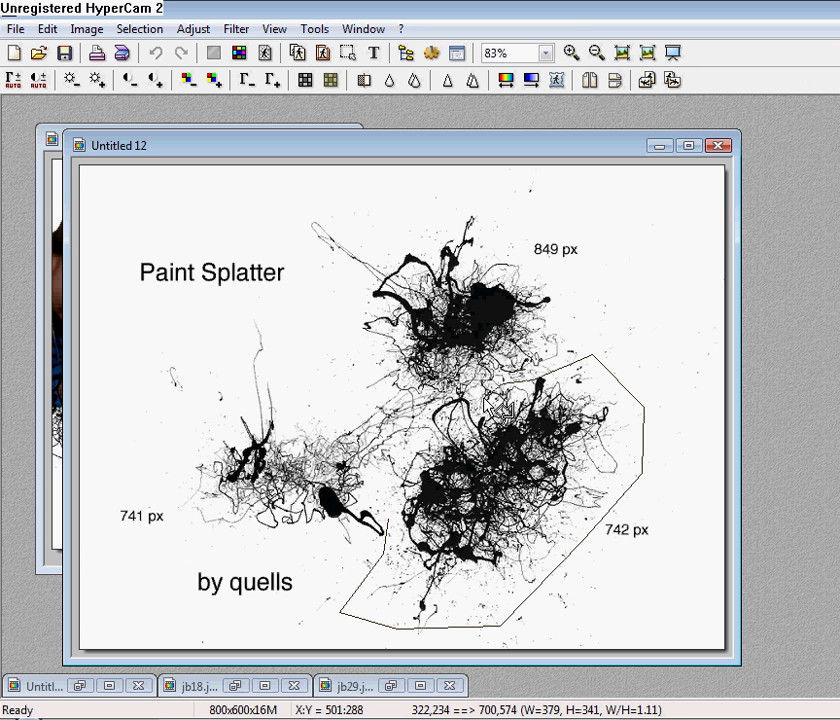
left_click(433, 403)
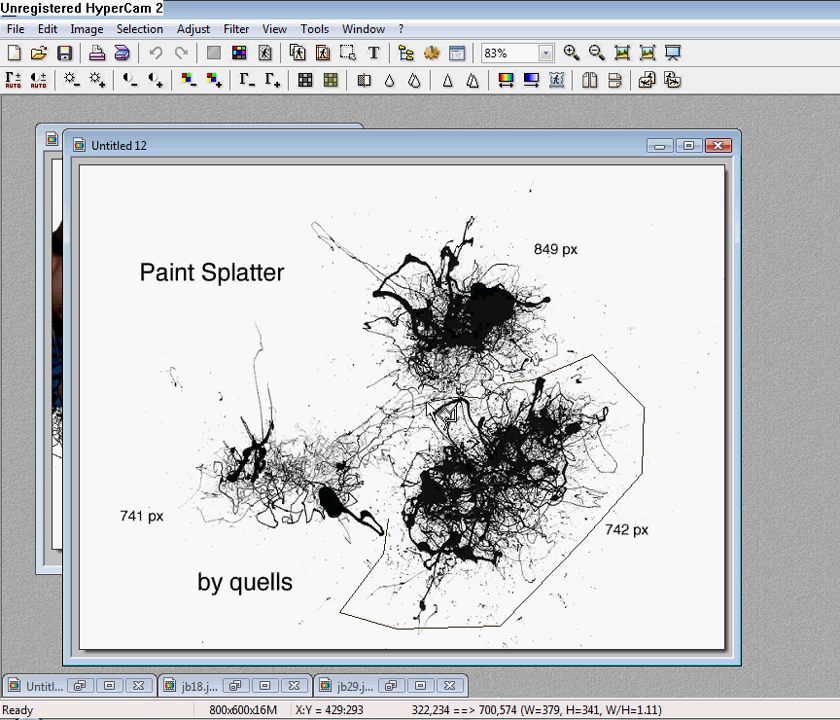
double_click(389, 524)
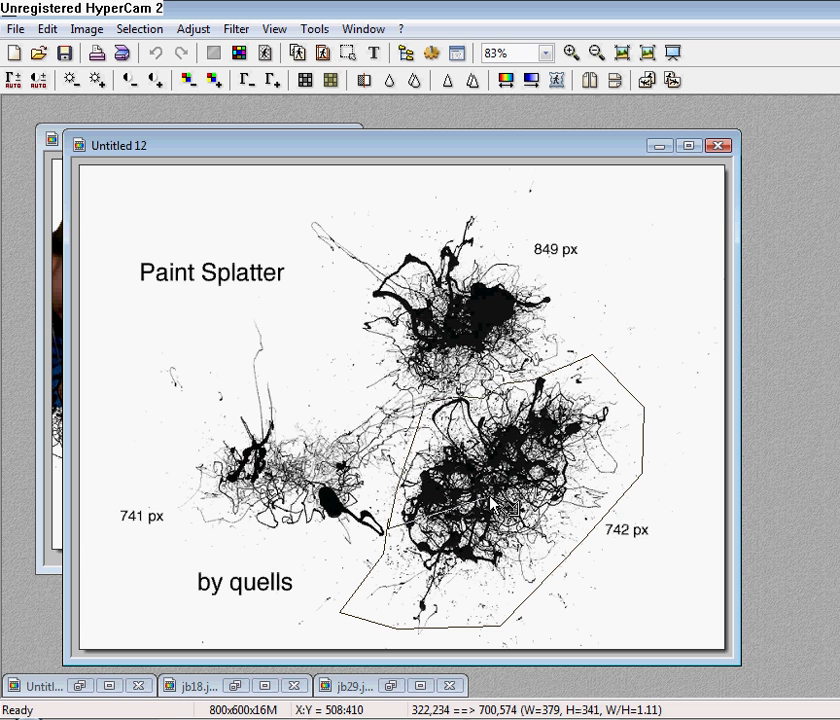
right_click(523, 456)
left_click(570, 219)
right_click(786, 243)
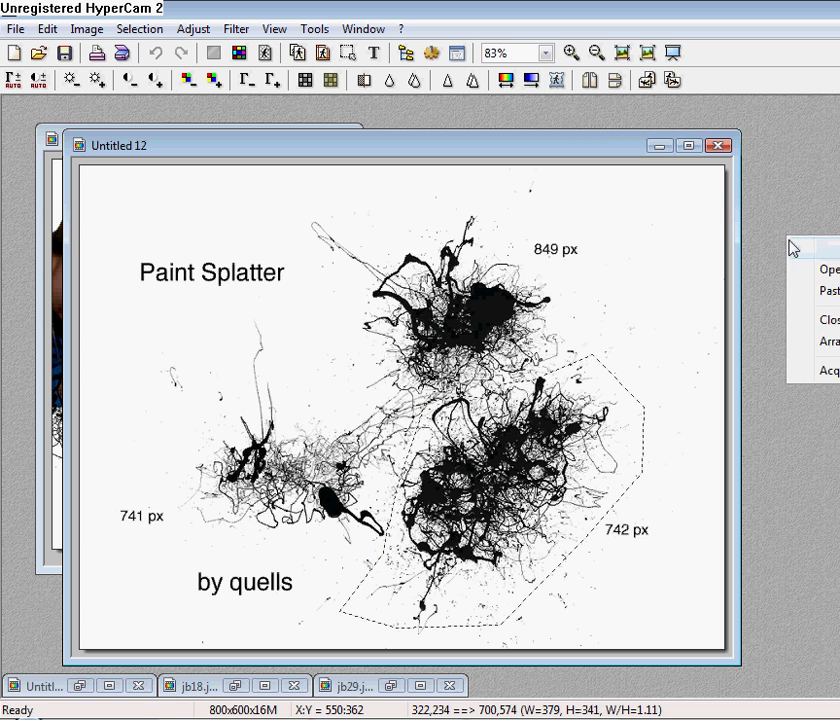
left_click(800, 290)
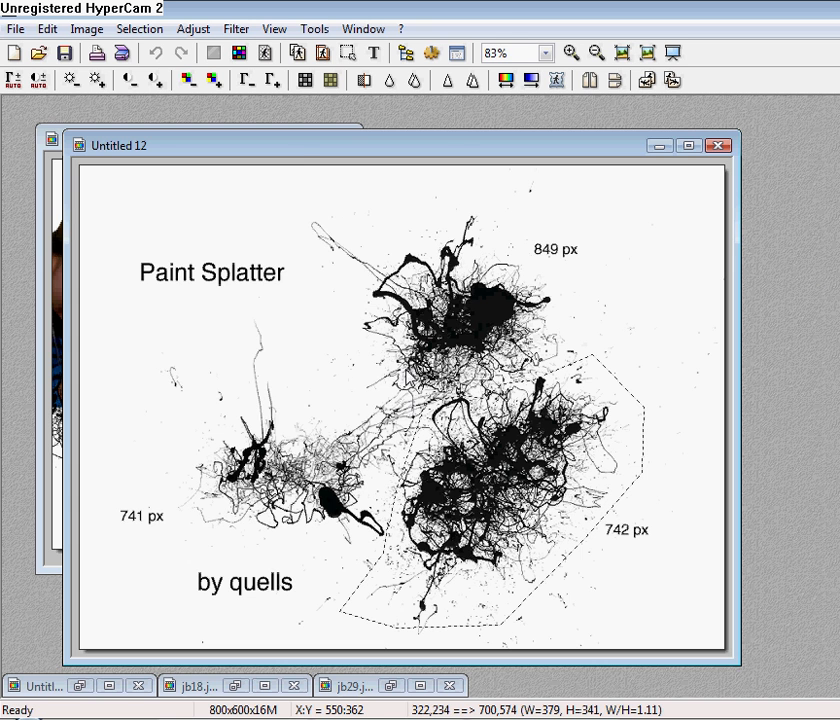
right_click(248, 342)
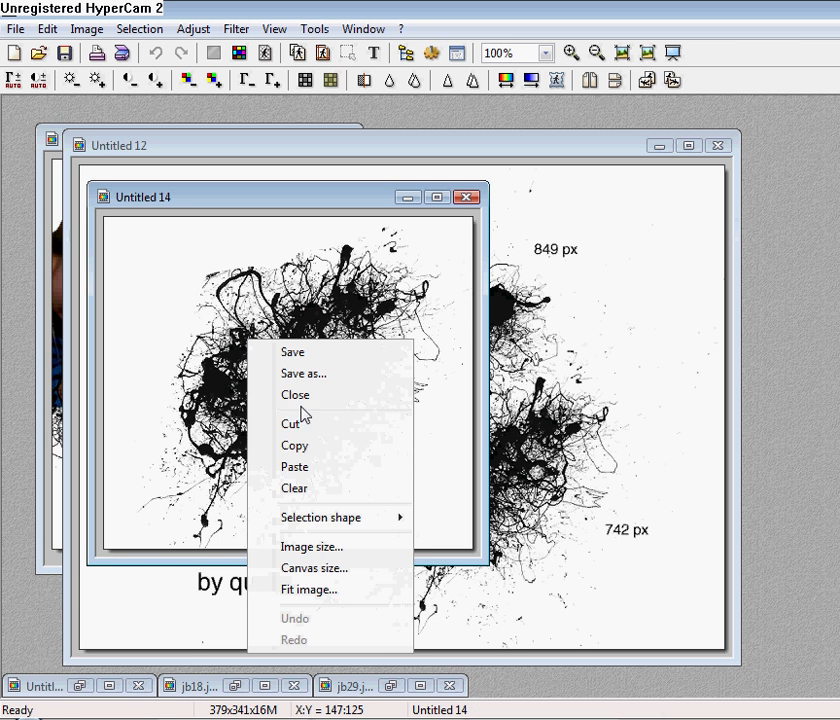
left_click(303, 448)
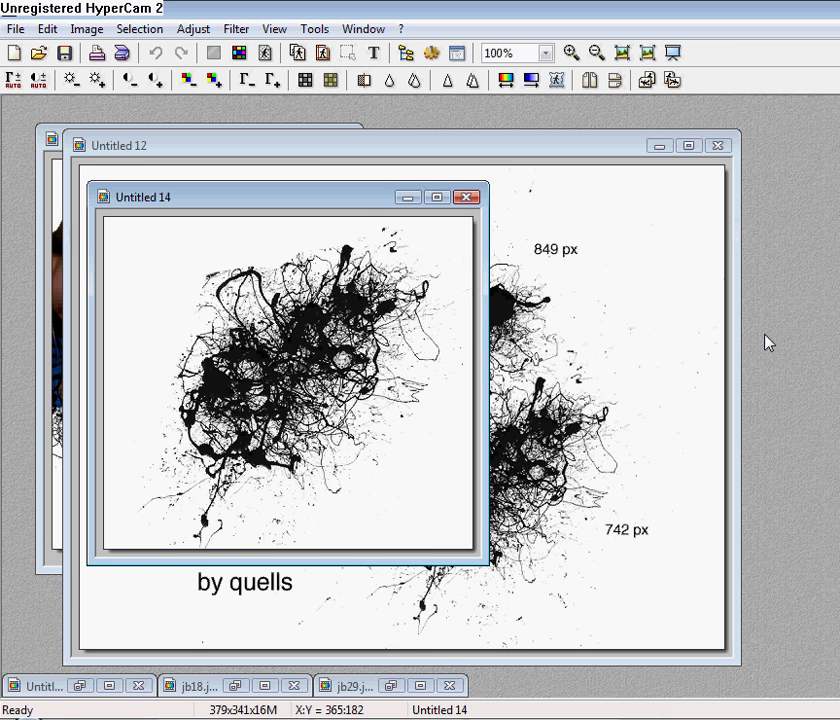
Set the colour to light blue and paste the splatter onto the portrait as a mask.
left_click(228, 125)
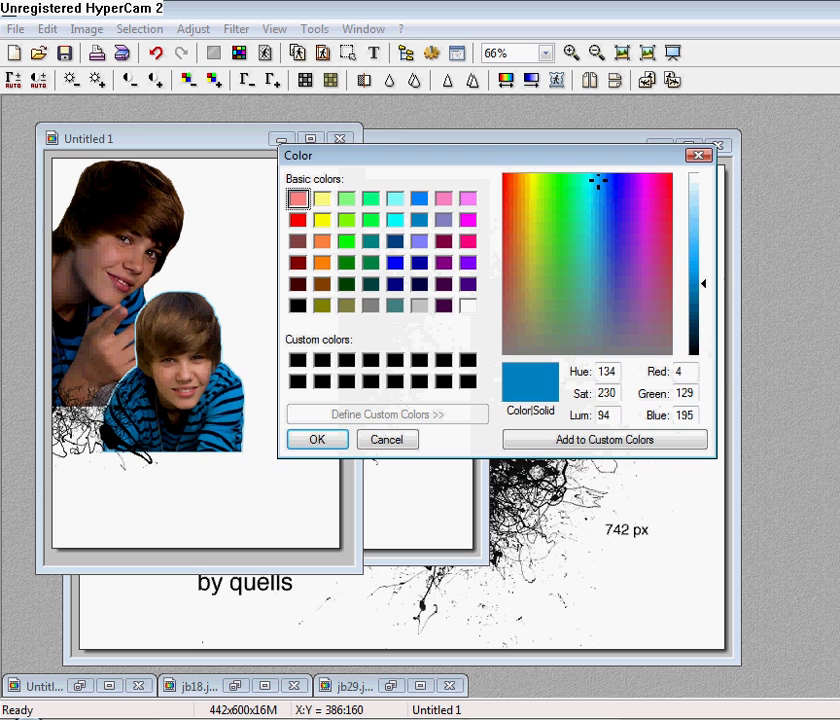
left_click_drag(725, 285, 705, 202)
left_click(318, 440)
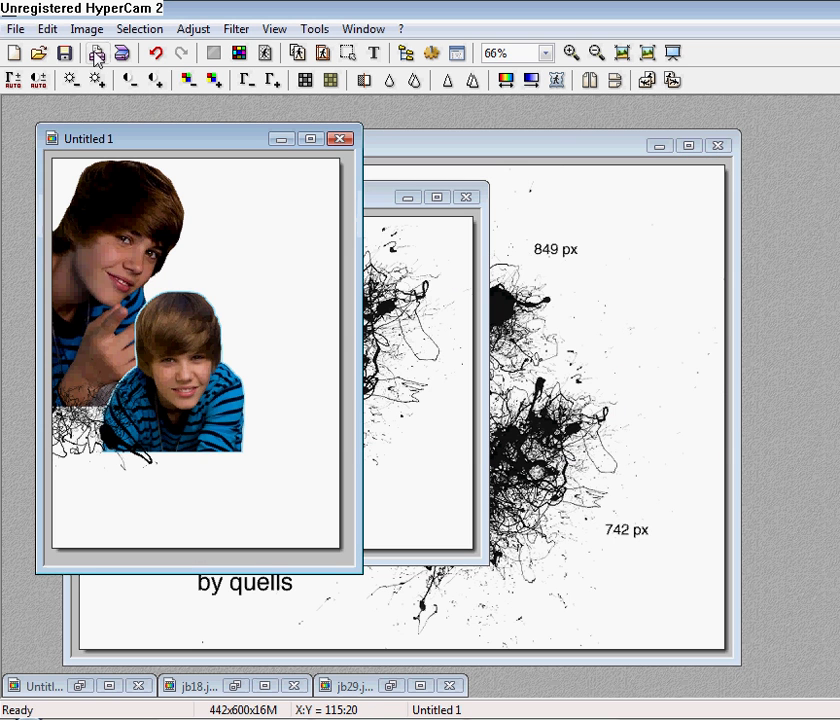
left_click(47, 29)
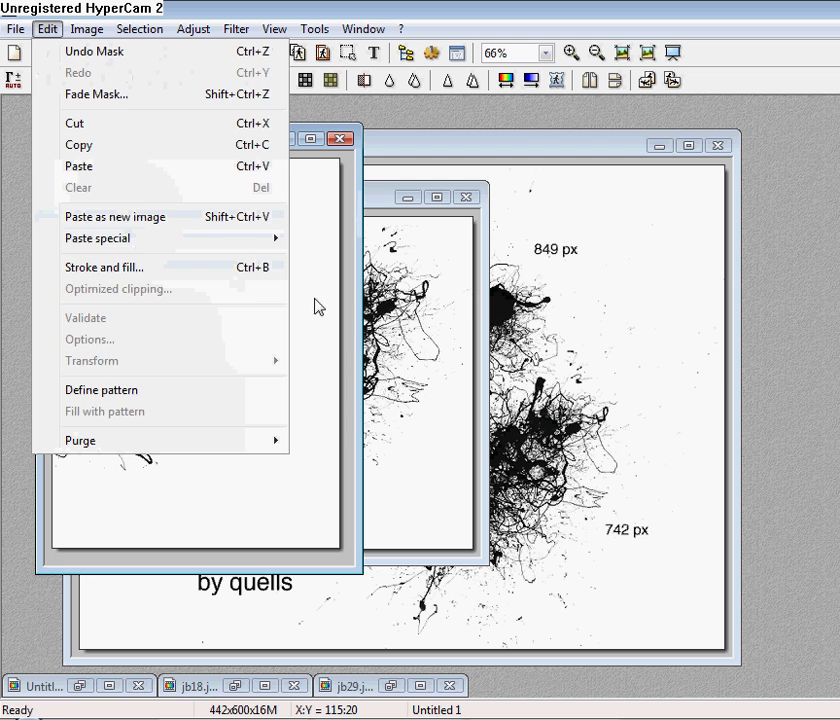
mouse_move(262, 240)
left_click(367, 302)
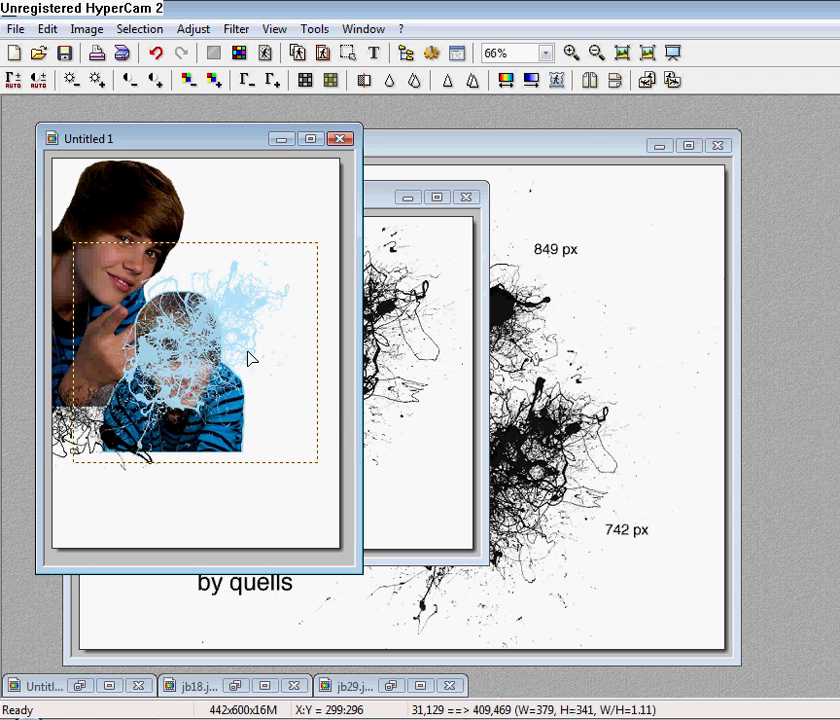
Move the blue splash to the lower left, validate it, and discard Untitled 14 without saving.
left_click_drag(249, 356, 68, 410)
right_click(68, 410)
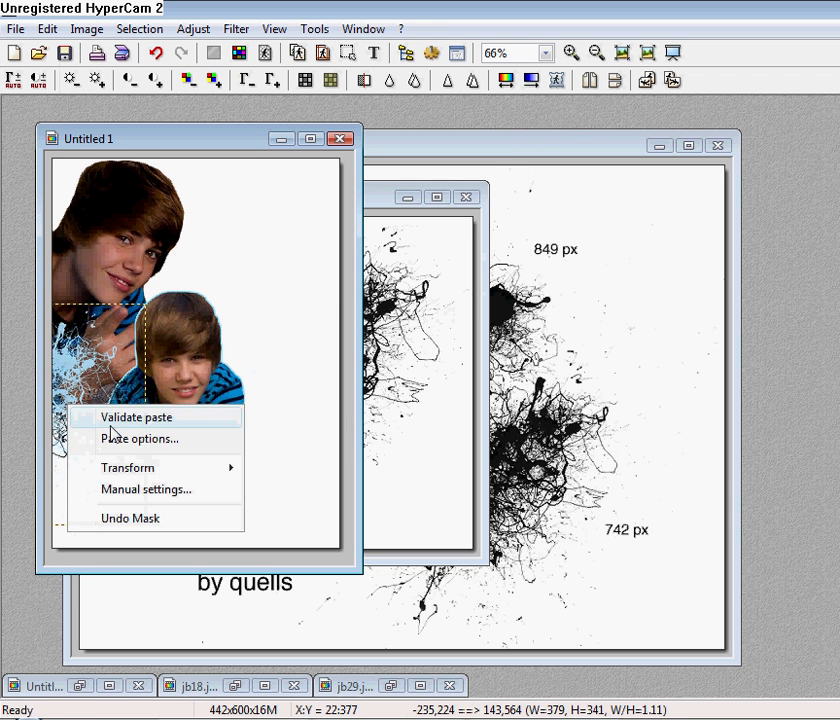
left_click(111, 418)
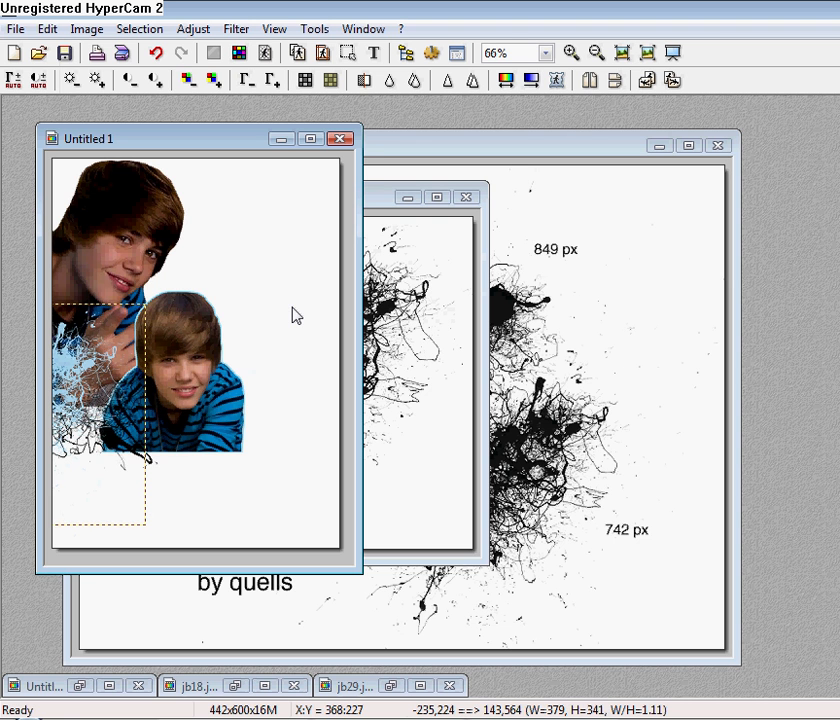
right_click(80, 390)
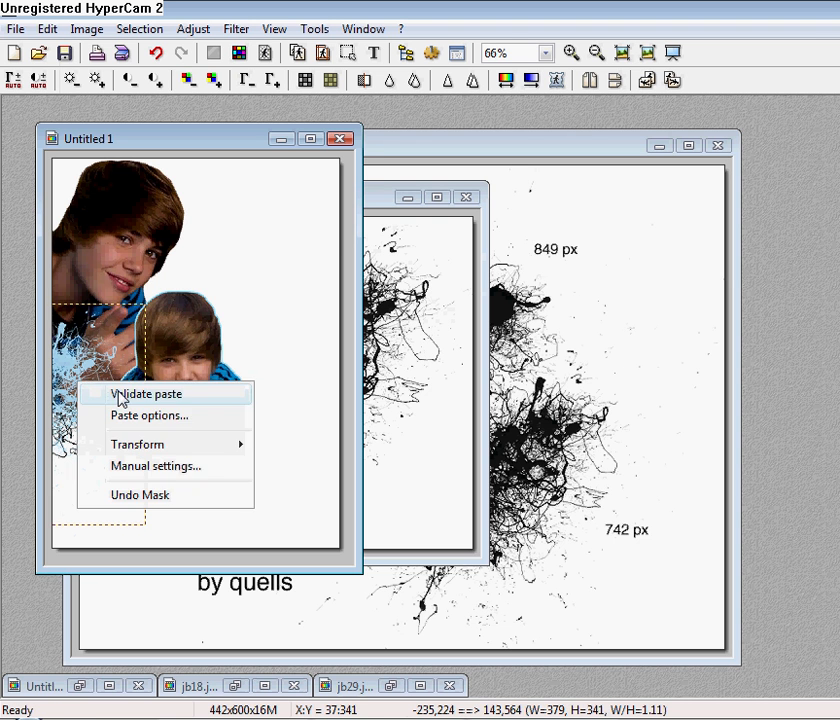
left_click(118, 396)
left_click(465, 197)
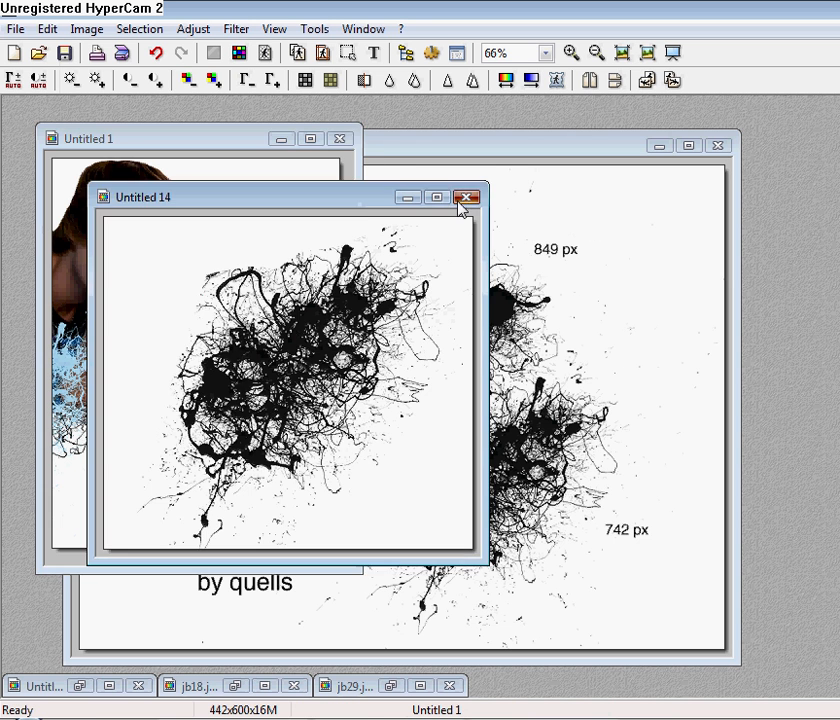
left_click(512, 410)
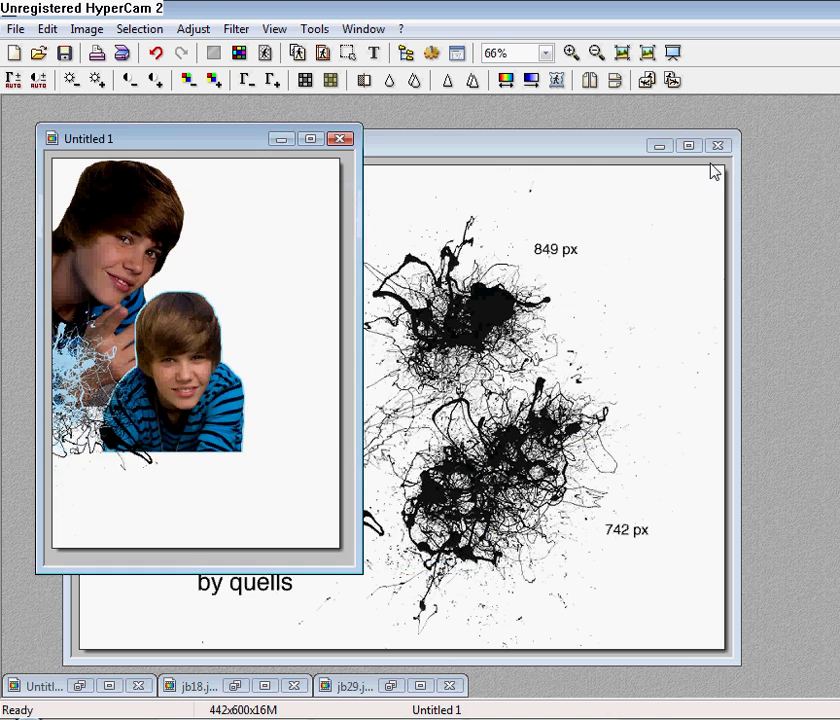
Close Untitled 12 and Untitled 13 without saving, moving the Untitled 5 text image aside.
left_click(688, 146)
key("ctrl+F4")
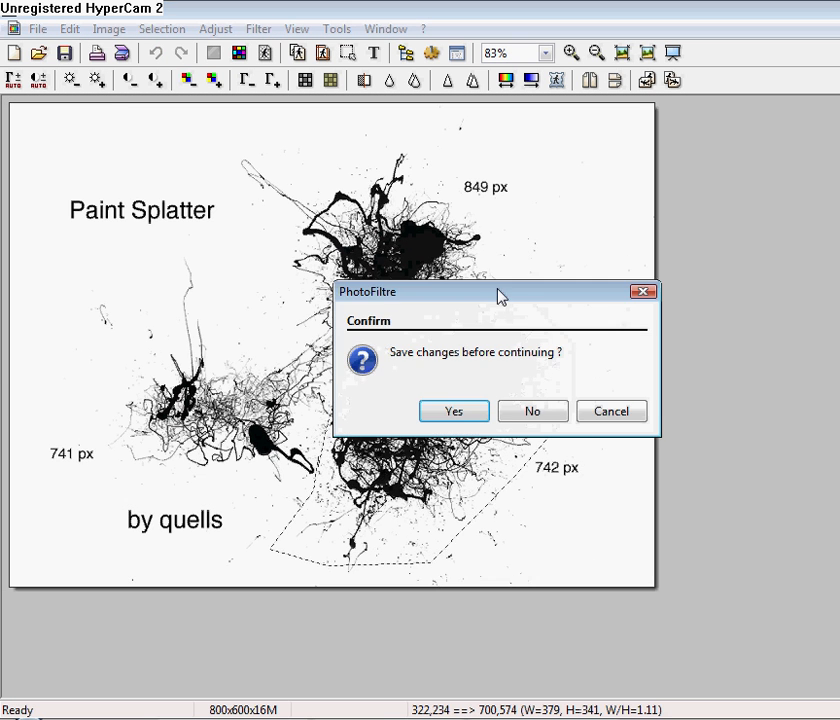
left_click(527, 413)
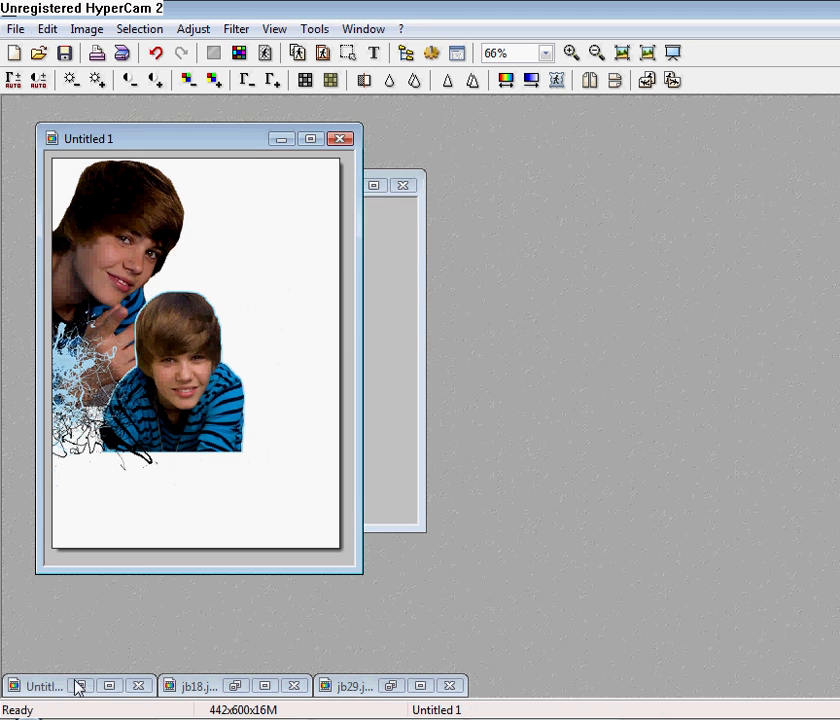
left_click(77, 684)
left_click_drag(311, 238, 615, 185)
left_click(403, 185)
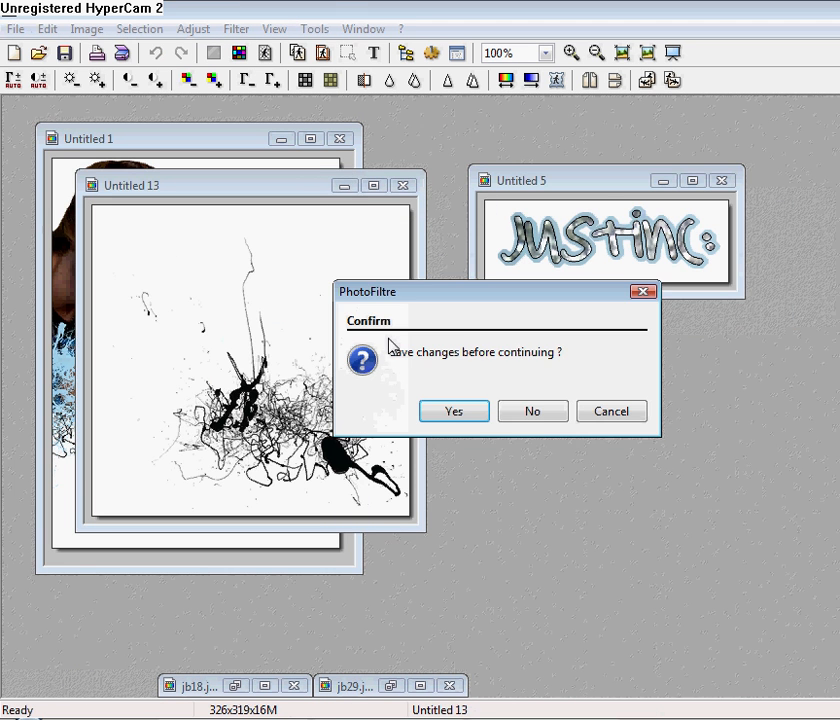
left_click(536, 411)
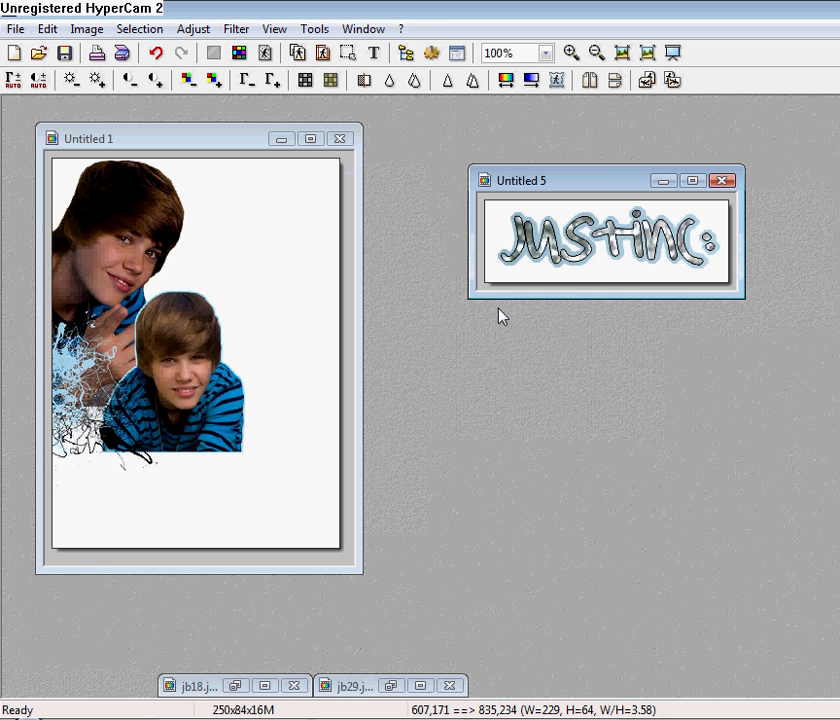
Create a new blank 800x600 image.
left_click(15, 28)
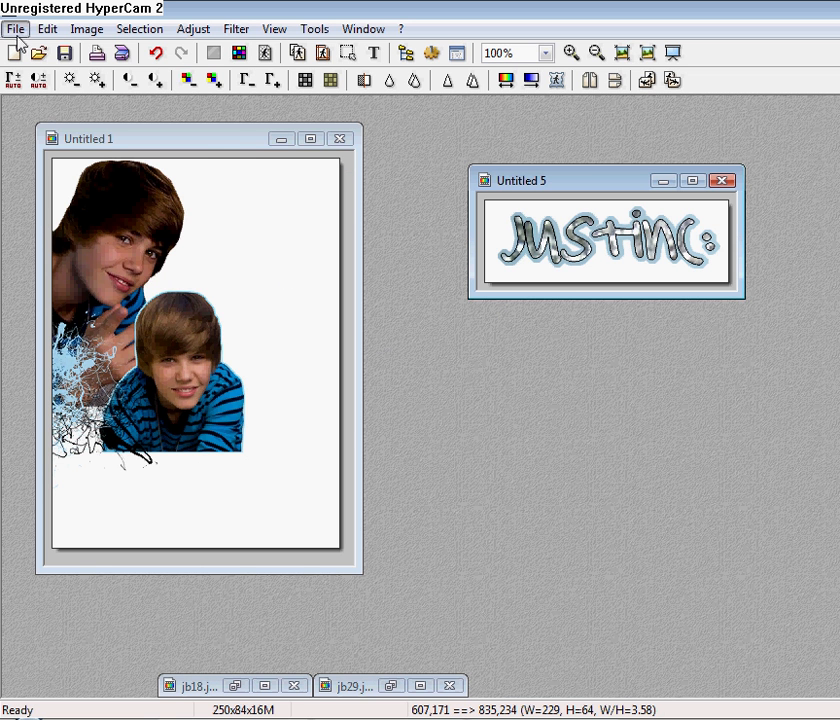
left_click(36, 53)
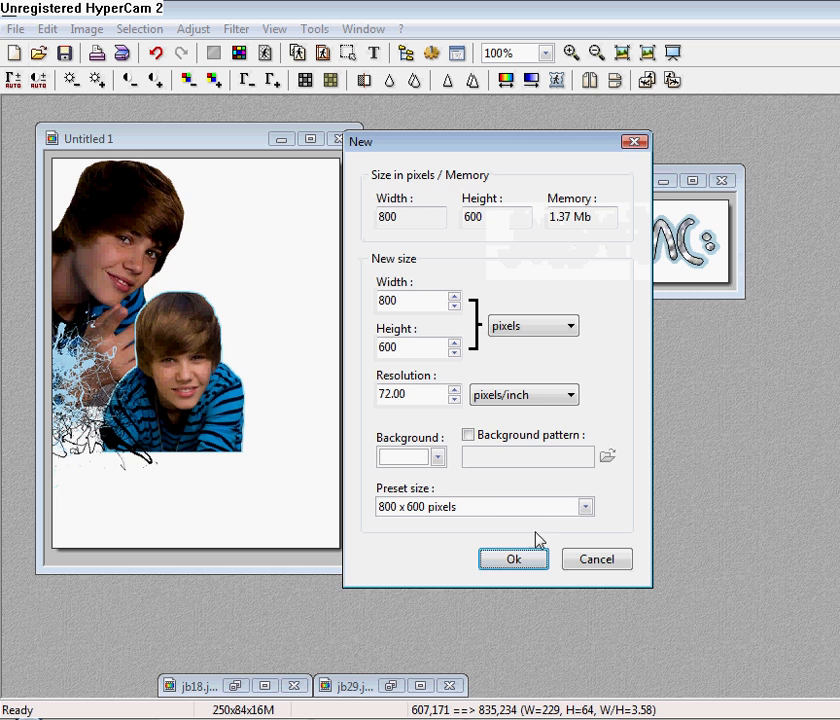
left_click(513, 559)
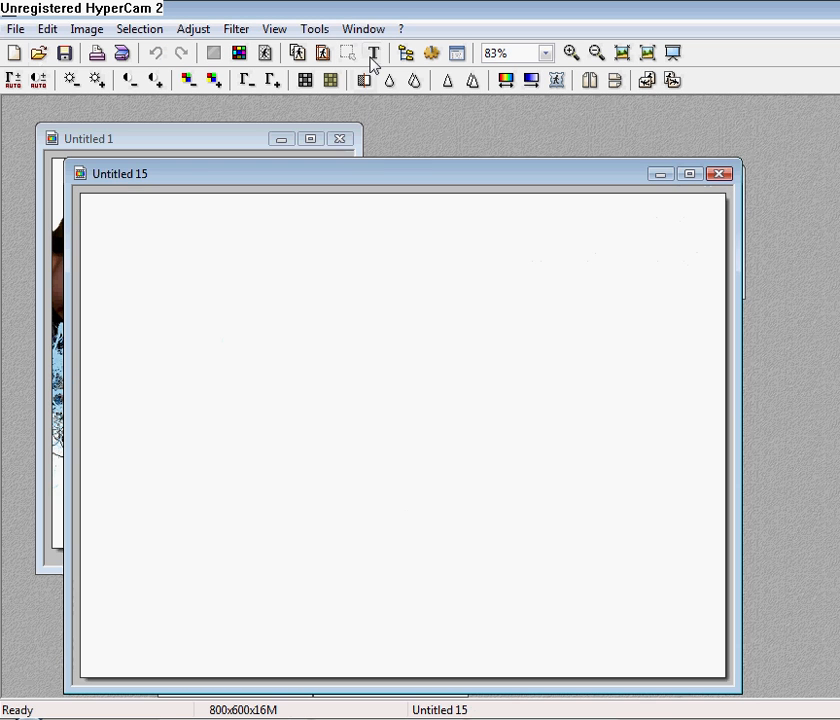
Add 'Justin♥' text in bold Pea Weenie size 50 and transform it into a selection.
left_click(373, 53)
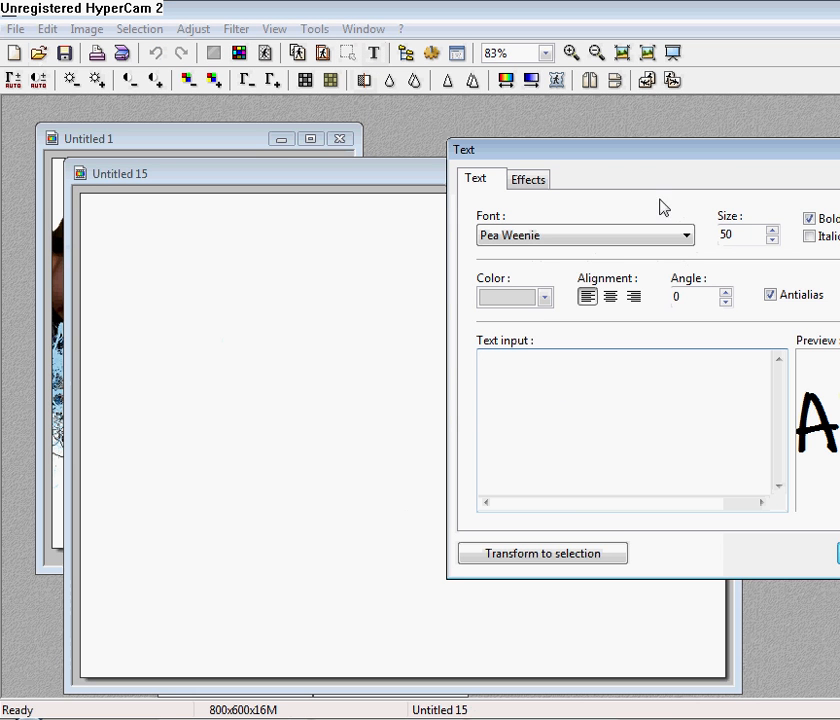
left_click_drag(530, 163, 340, 159)
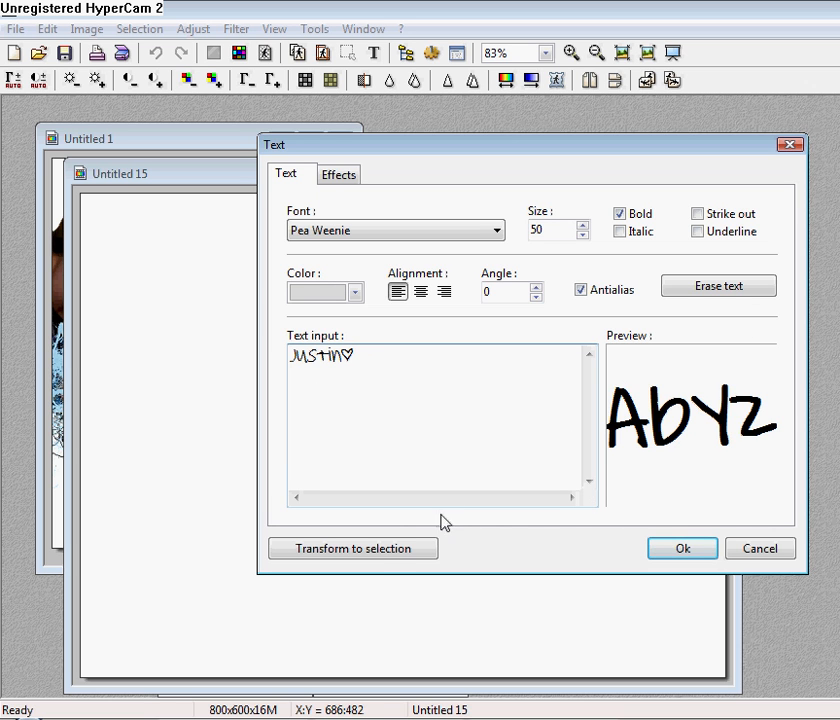
left_click(376, 556)
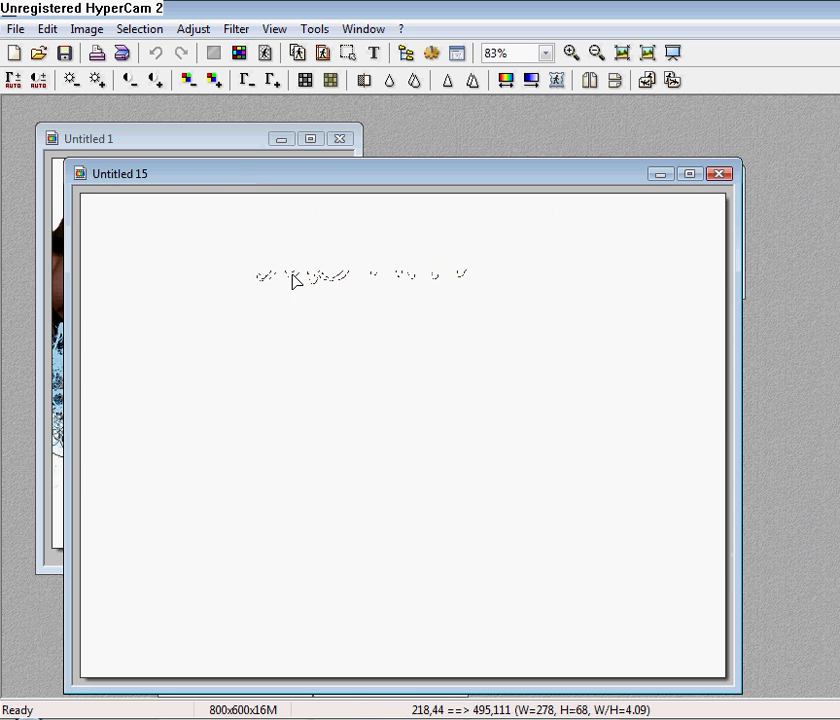
Expand the Justin♥ text selection by 5 pixels to 288 by 78.
left_click_drag(294, 281, 108, 40)
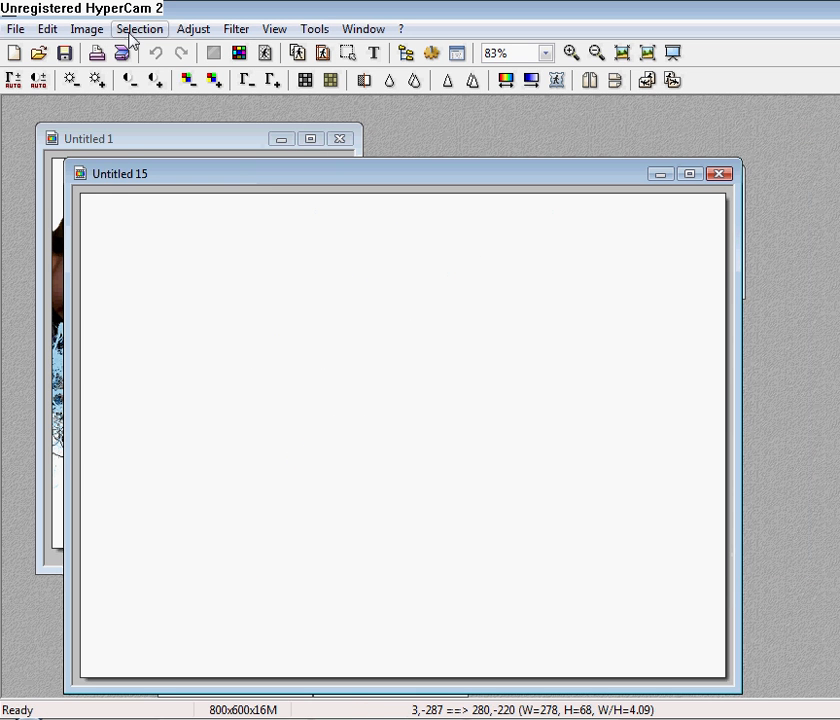
left_click(130, 32)
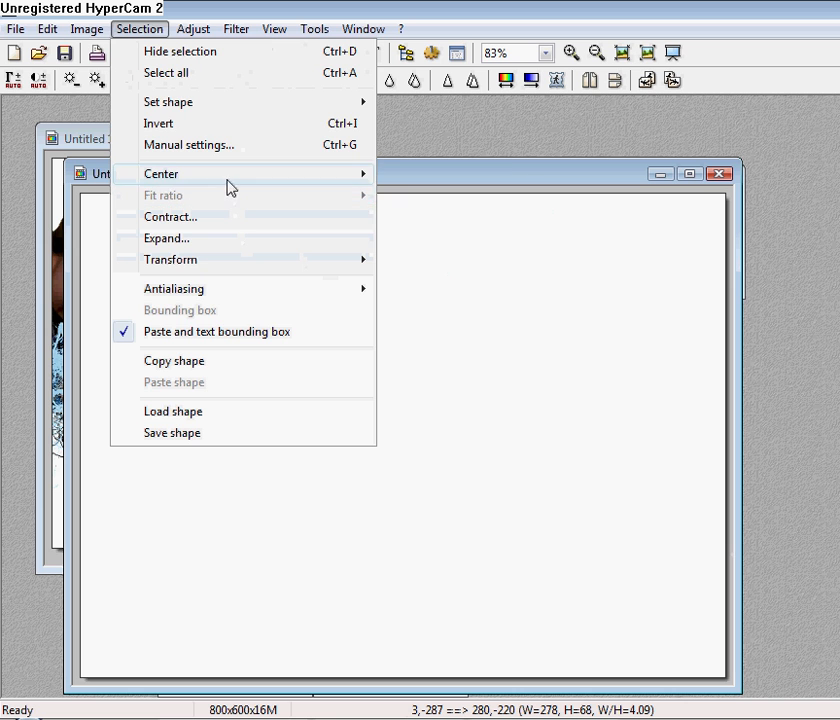
left_click(195, 239)
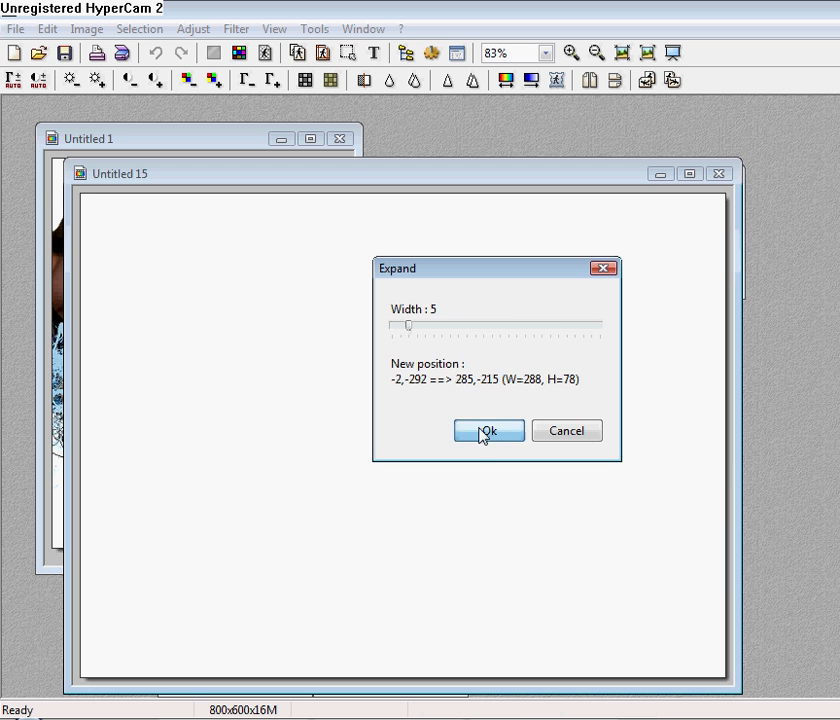
left_click(485, 431)
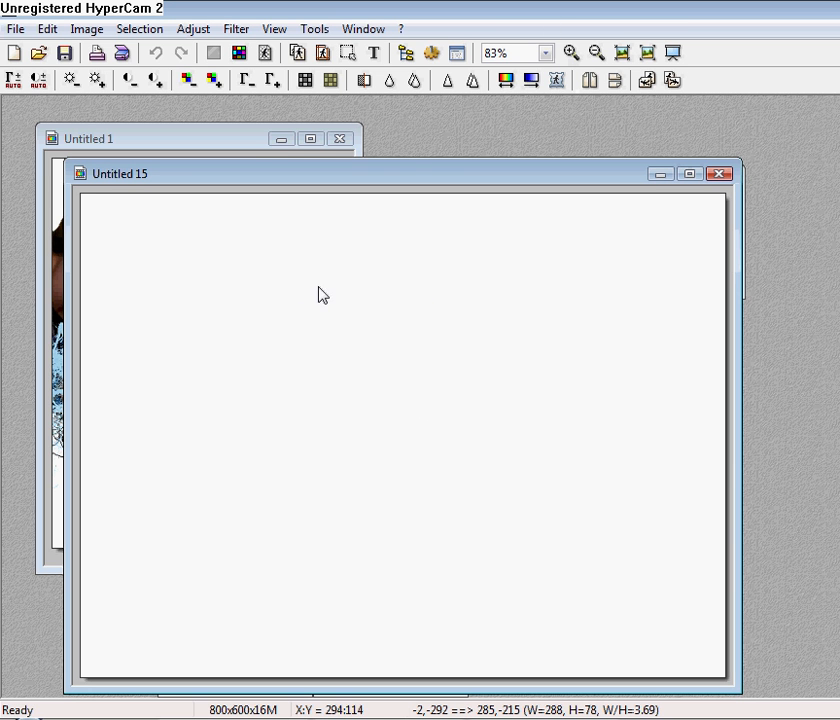
left_click_drag(319, 286, 391, 284)
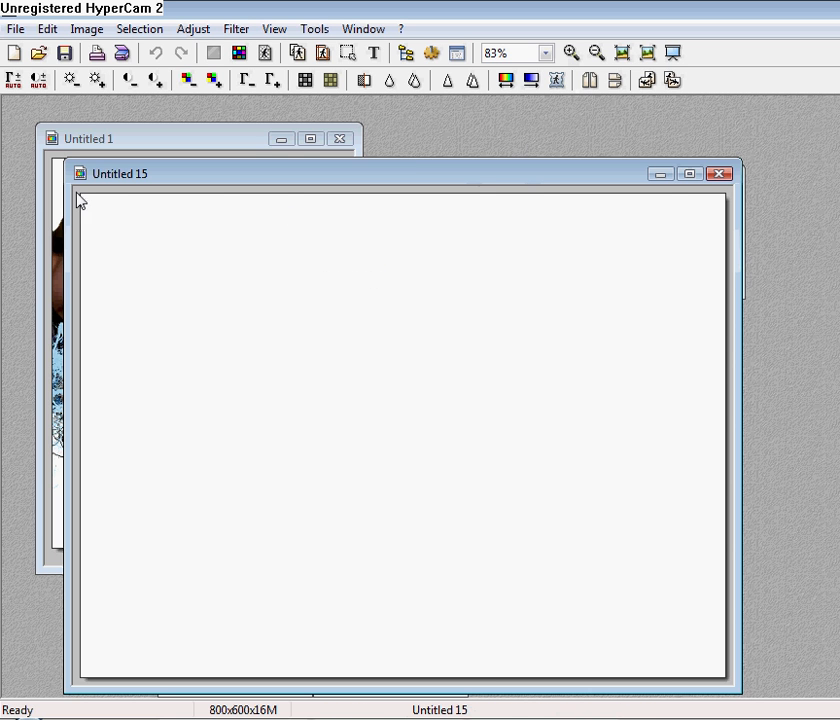
Select the whole Untitled 15 canvas and fill it with a dark-to-light blue gradient.
left_click_drag(80, 197, 735, 688)
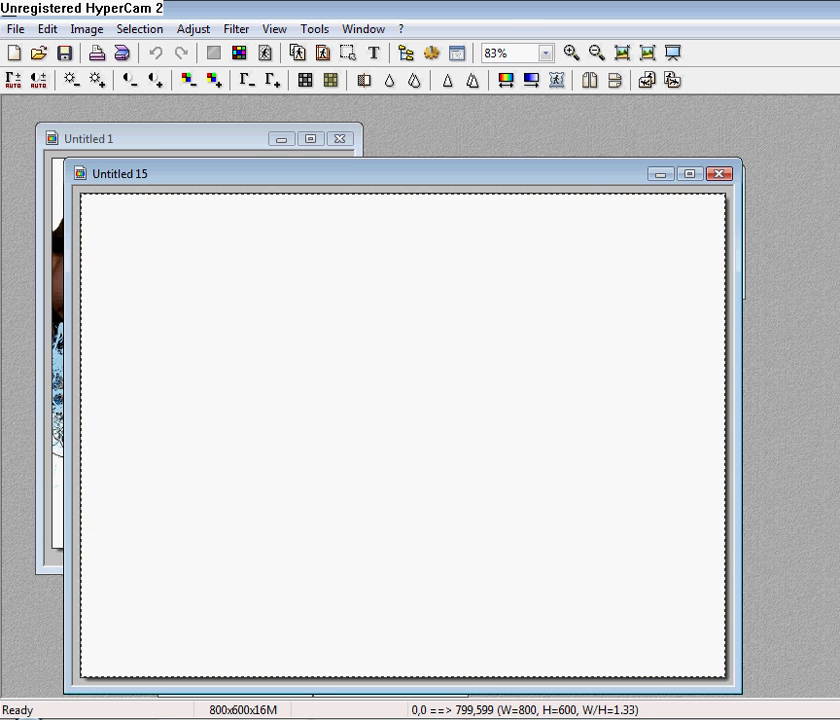
left_click(540, 86)
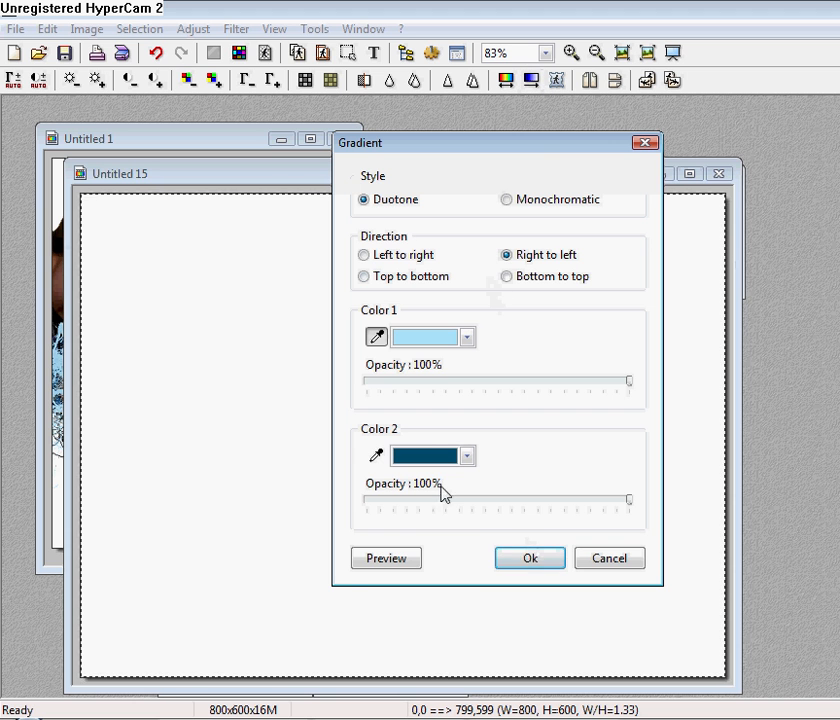
left_click(526, 562)
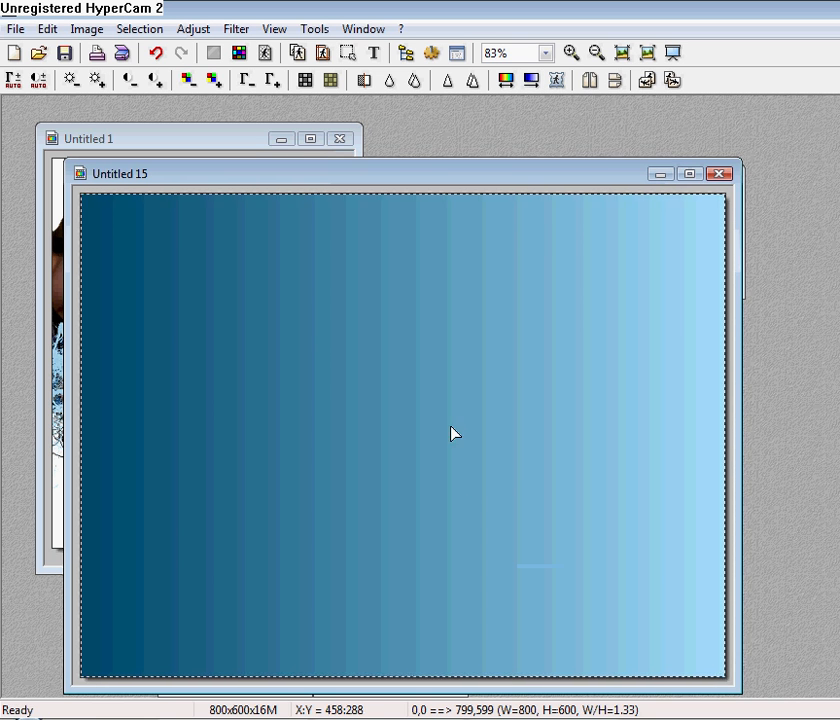
Turn the JUSTIN♥ text into a selection on the gradient using Transform to selection.
right_click(334, 343)
left_click(345, 283)
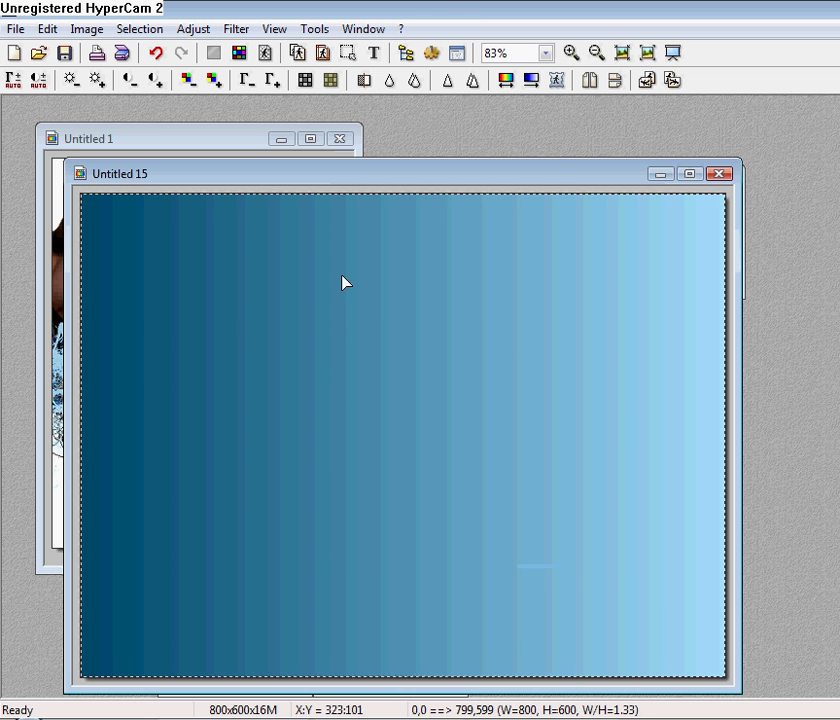
left_click(373, 54)
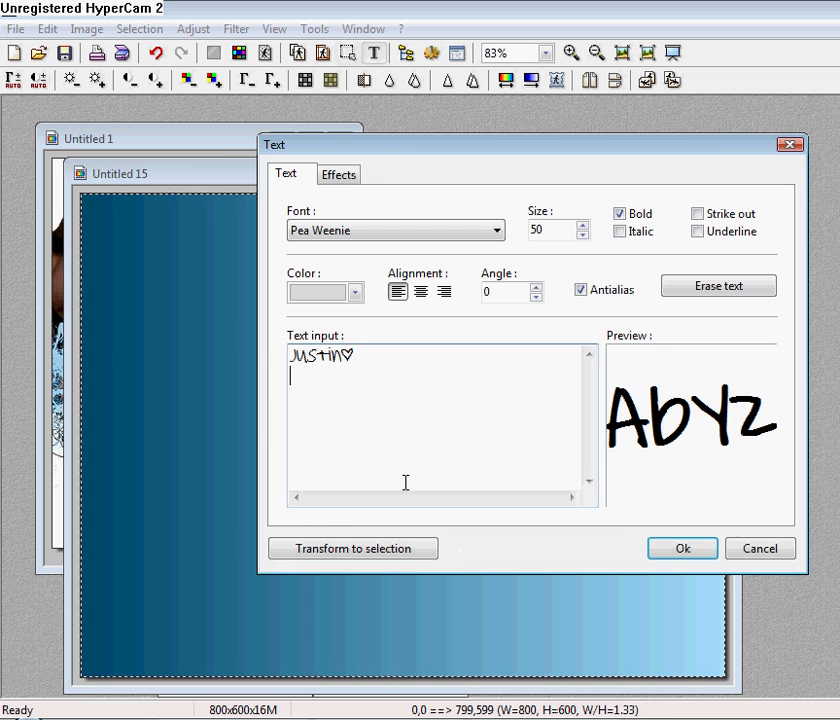
left_click(411, 551)
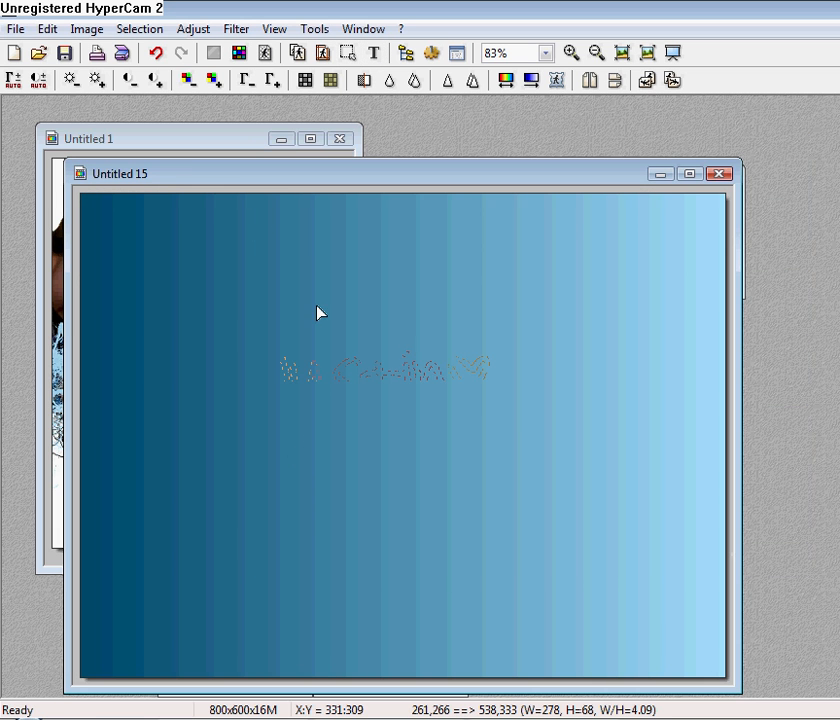
Expand the text selection, shift it higher, and copy the gradient inside it.
left_click(135, 29)
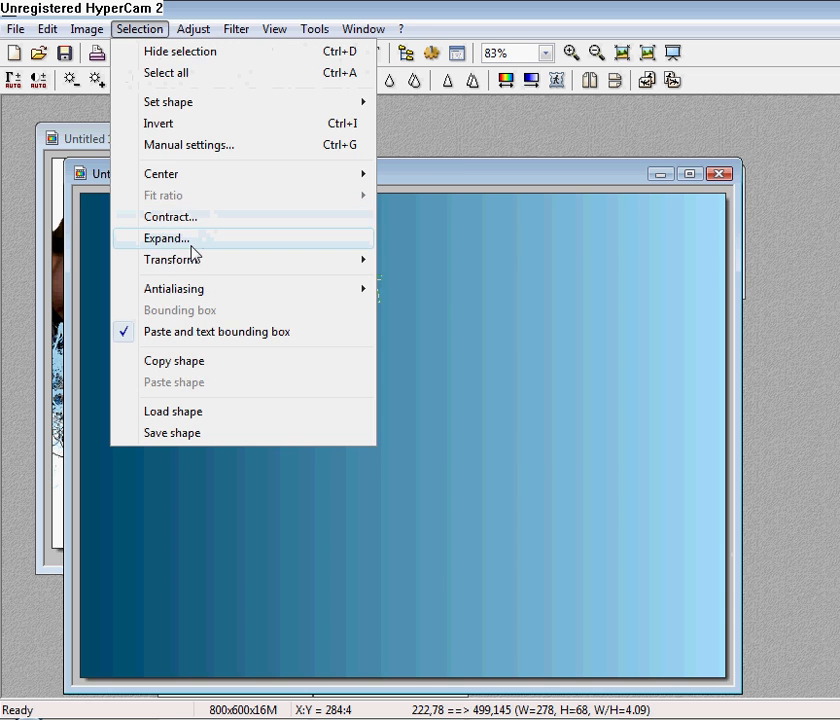
left_click(191, 244)
left_click(485, 434)
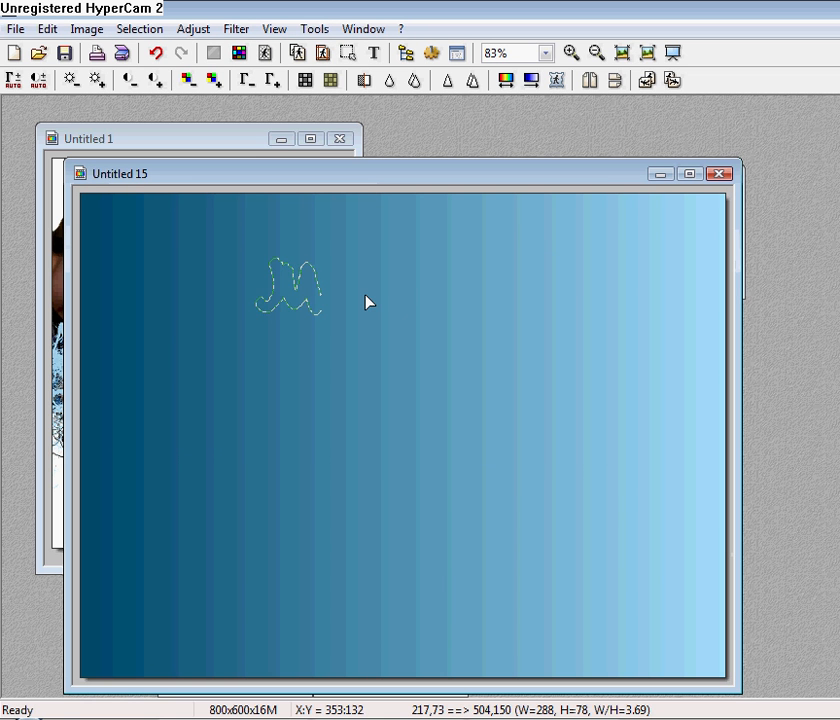
left_click_drag(366, 295, 351, 268)
right_click(351, 268)
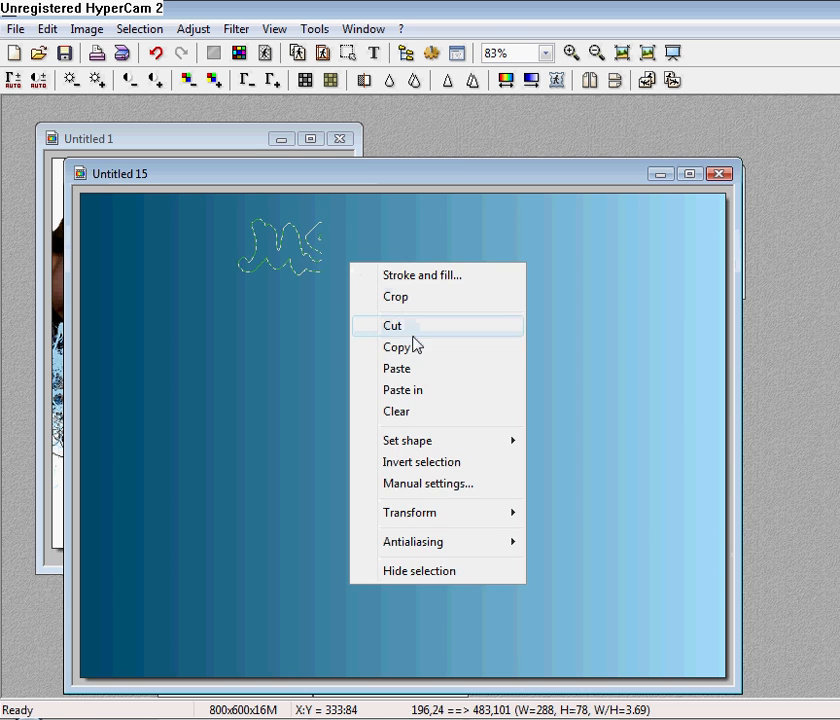
left_click(415, 352)
Paste the gradient lettering into a new white image, validate it, and crop to 306x99.
key("ctrl+n")
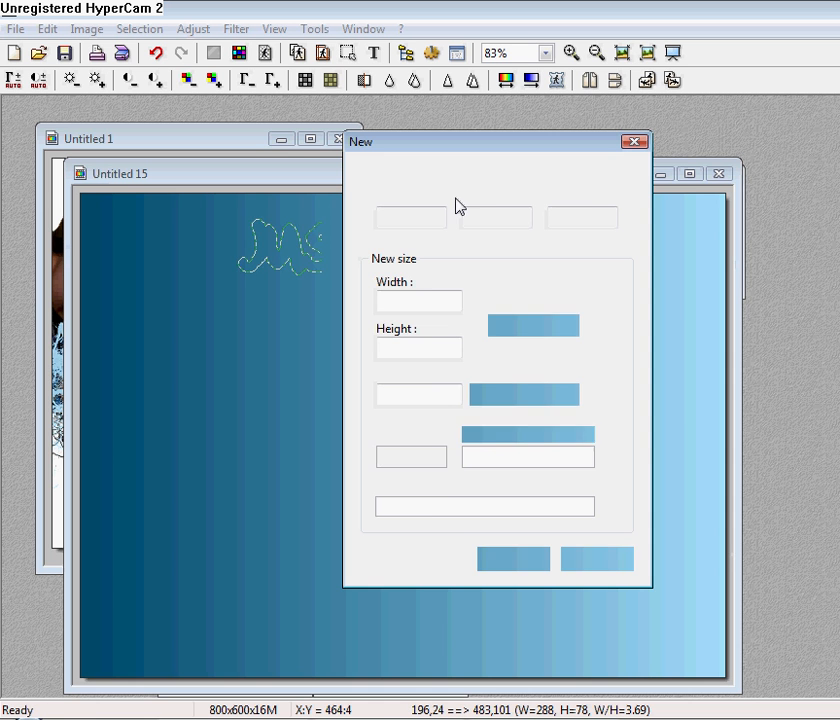
left_click(510, 561)
key("ctrl+v")
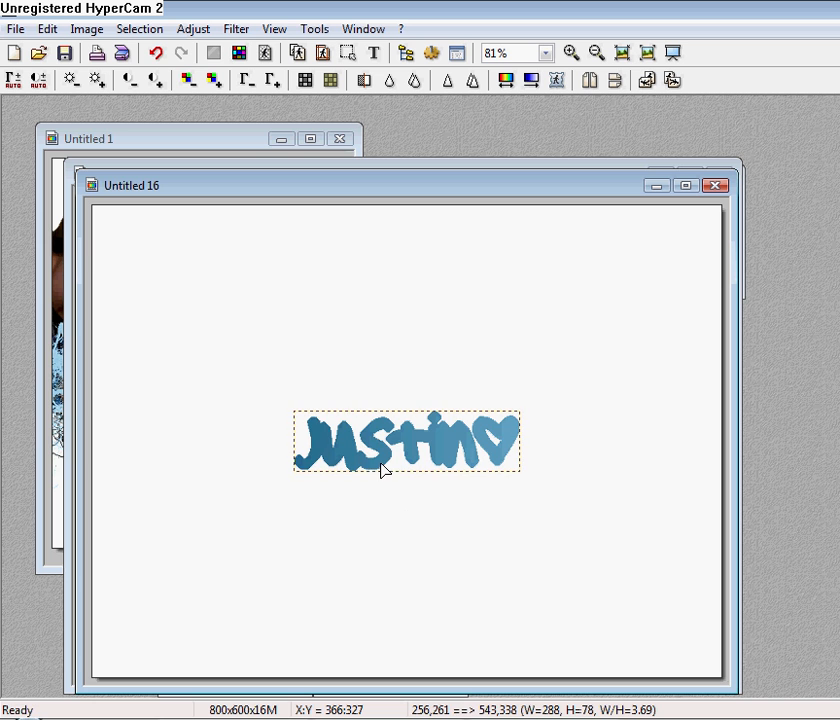
right_click(384, 471)
left_click(389, 477)
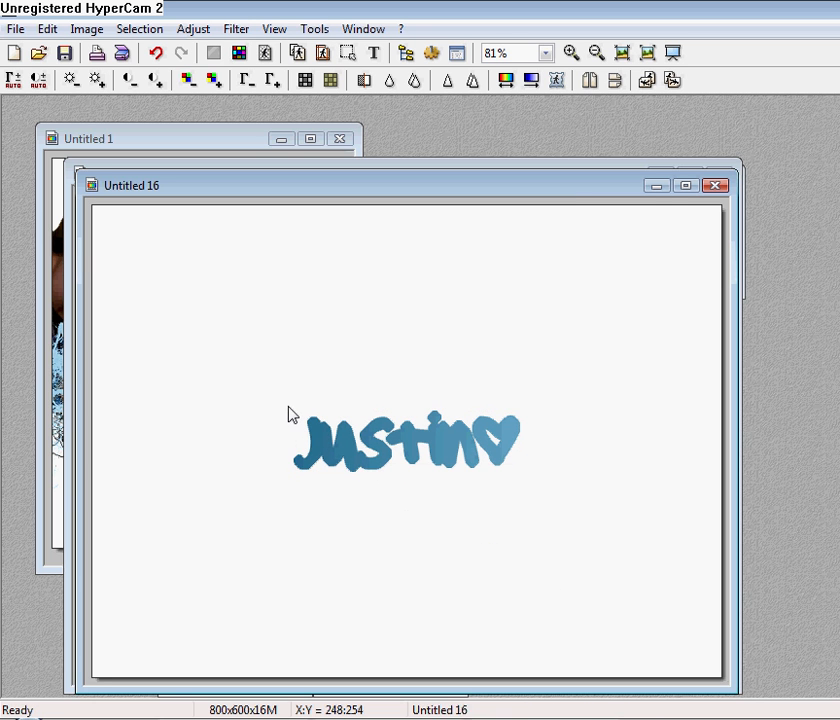
left_click_drag(288, 405, 531, 489)
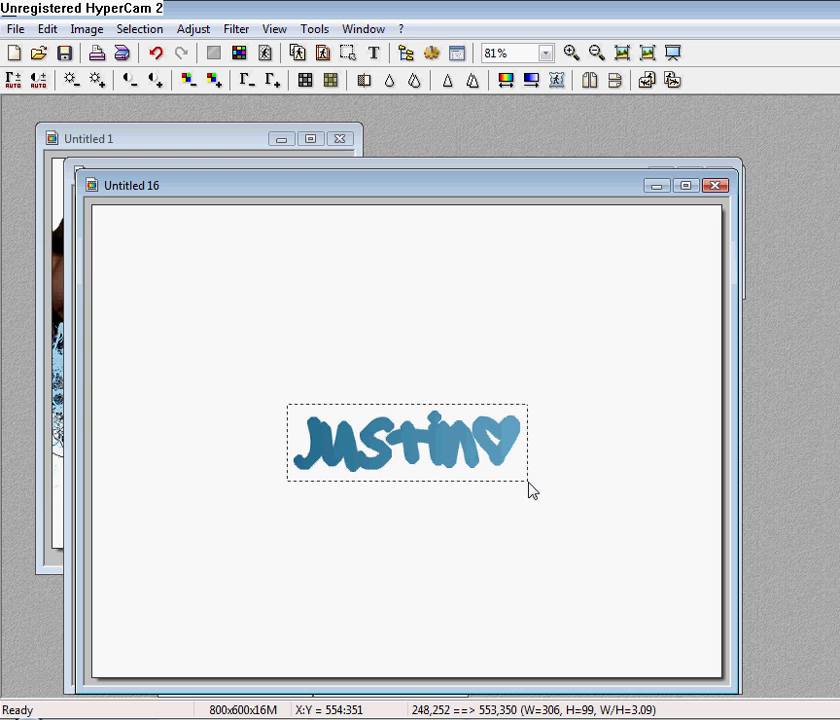
right_click(463, 446)
left_click(495, 154)
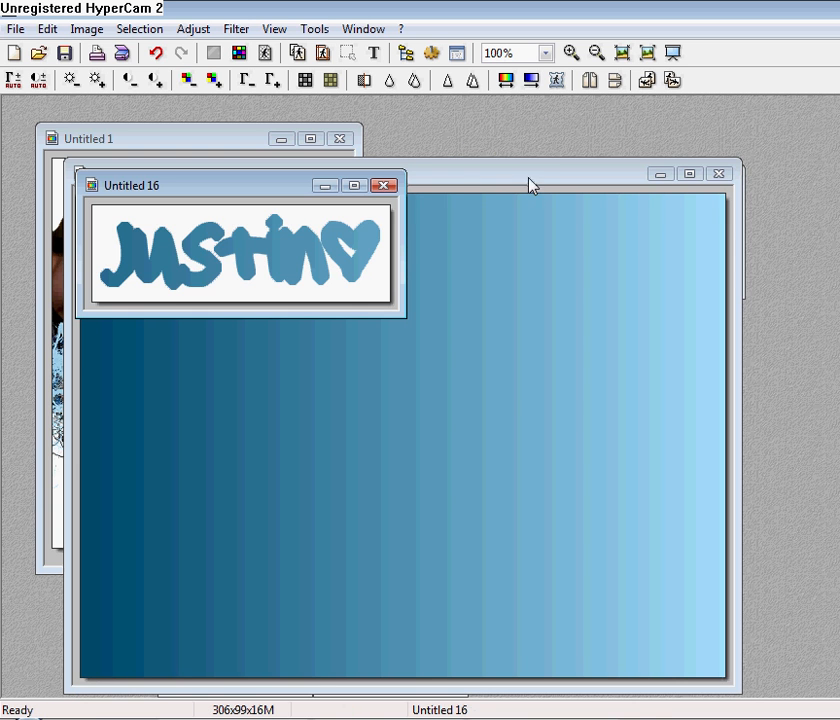
Close the Untitled 15 gradient canvas without saving.
left_click(531, 180)
left_click(719, 175)
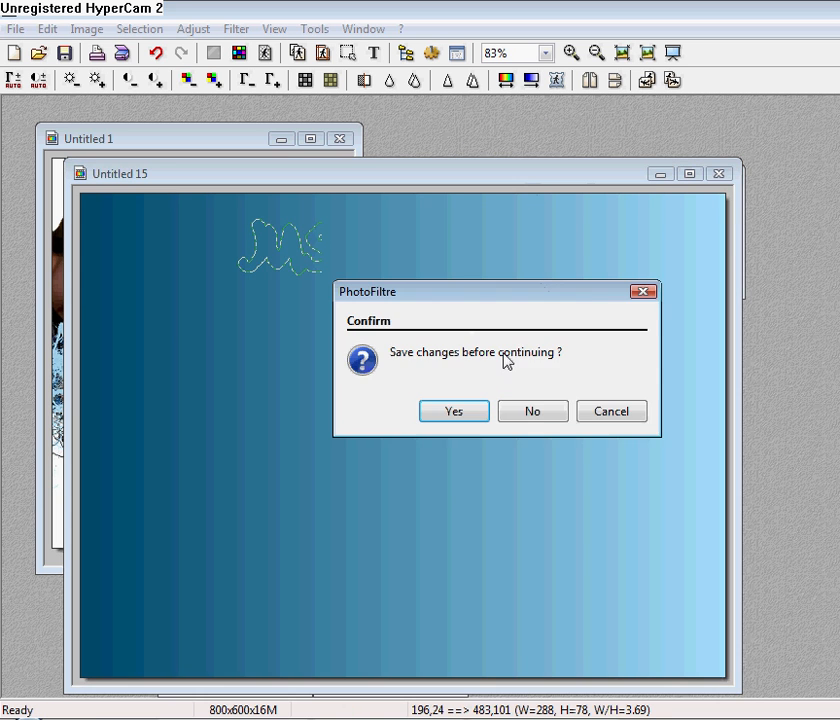
left_click(540, 414)
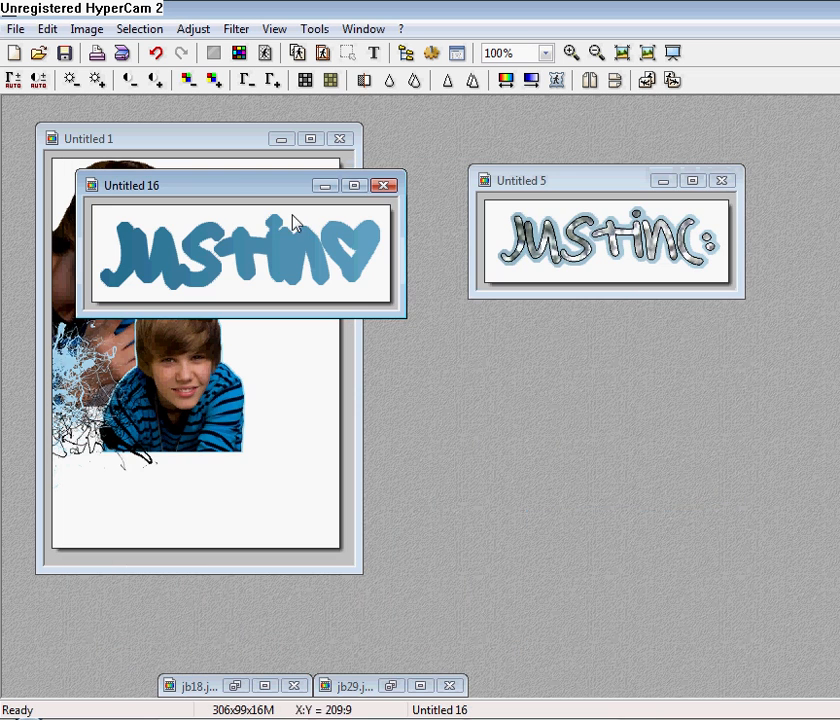
Give the Justin text an outline and a glittery blue winter pattern fill.
left_click(376, 58)
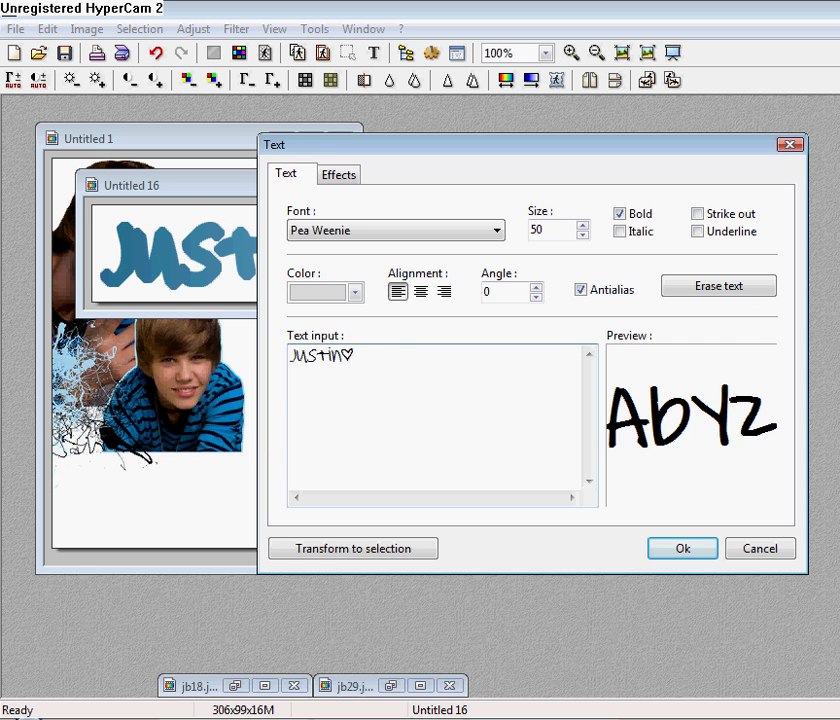
left_click(340, 174)
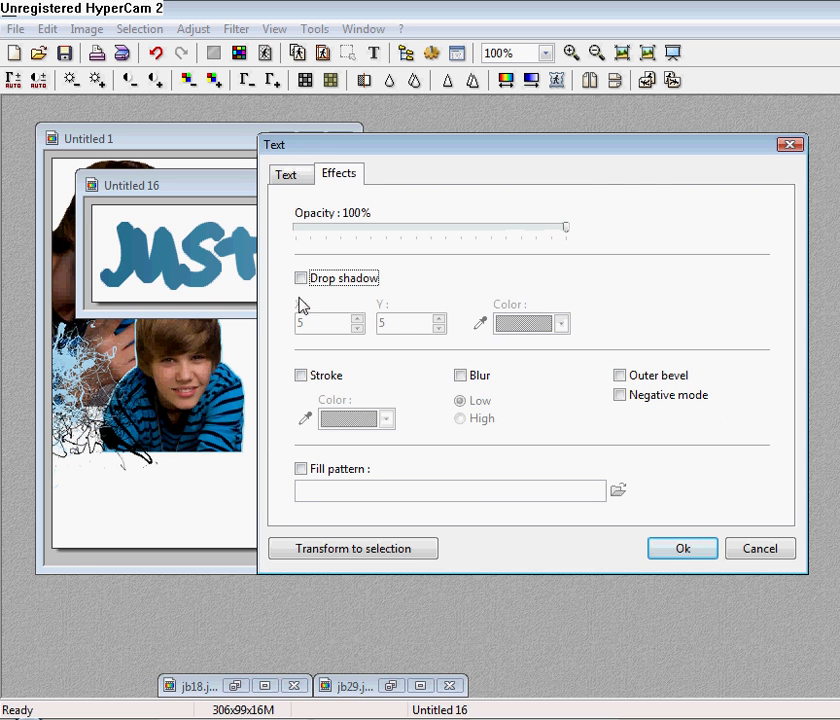
left_click(302, 377)
left_click(389, 419)
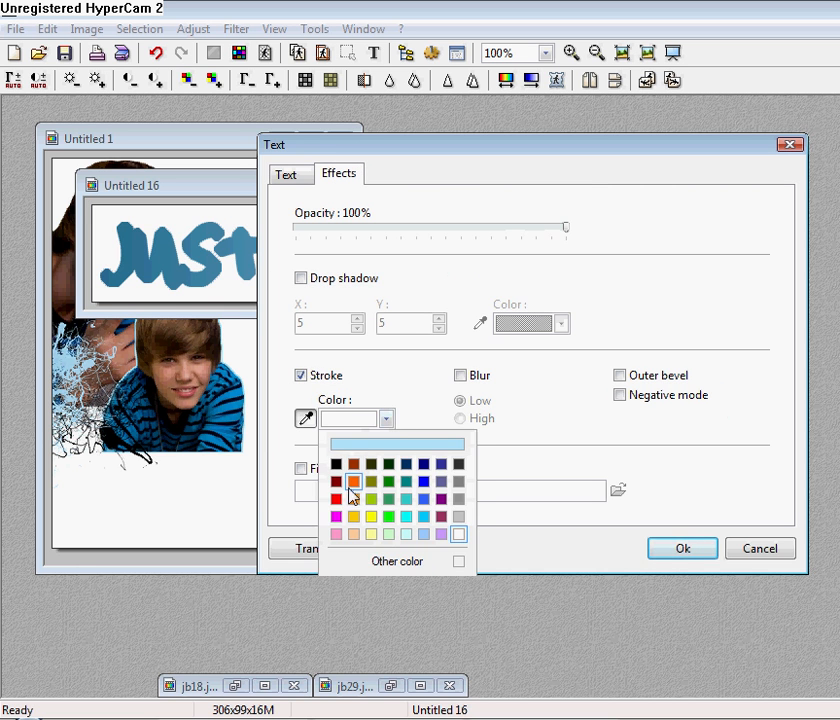
left_click(424, 394)
left_click(301, 469)
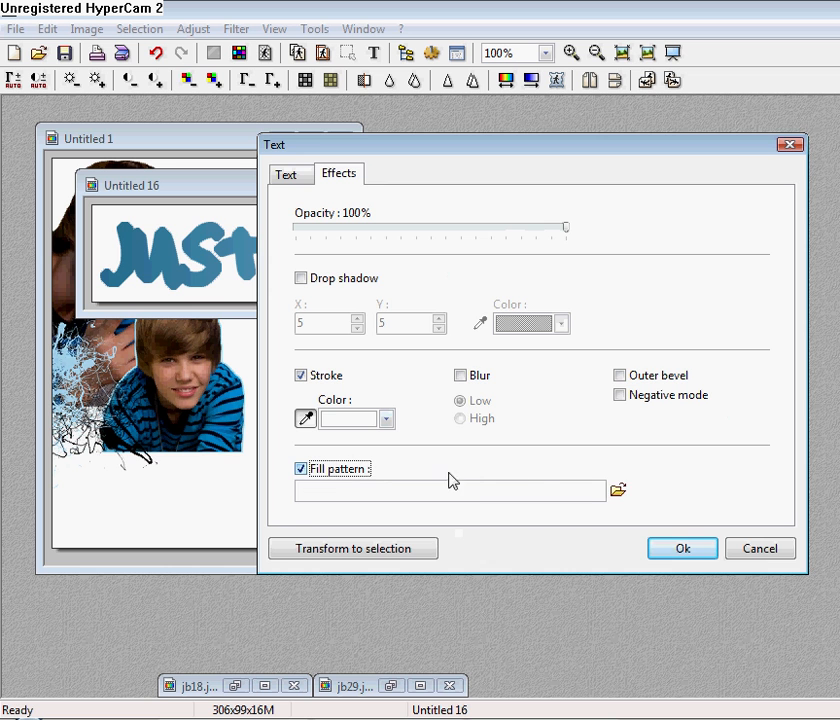
left_click(620, 489)
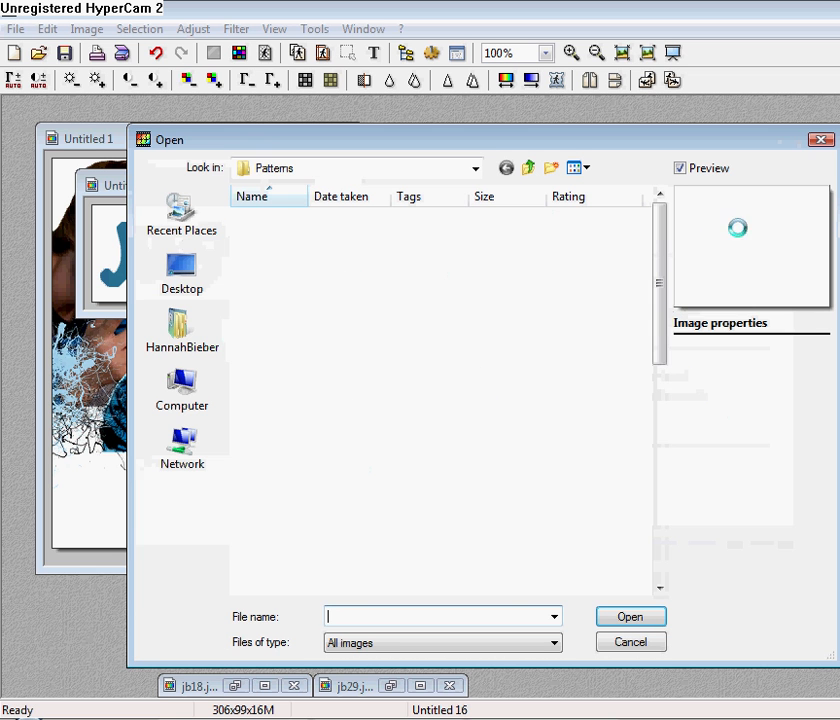
left_click_drag(660, 262, 662, 399)
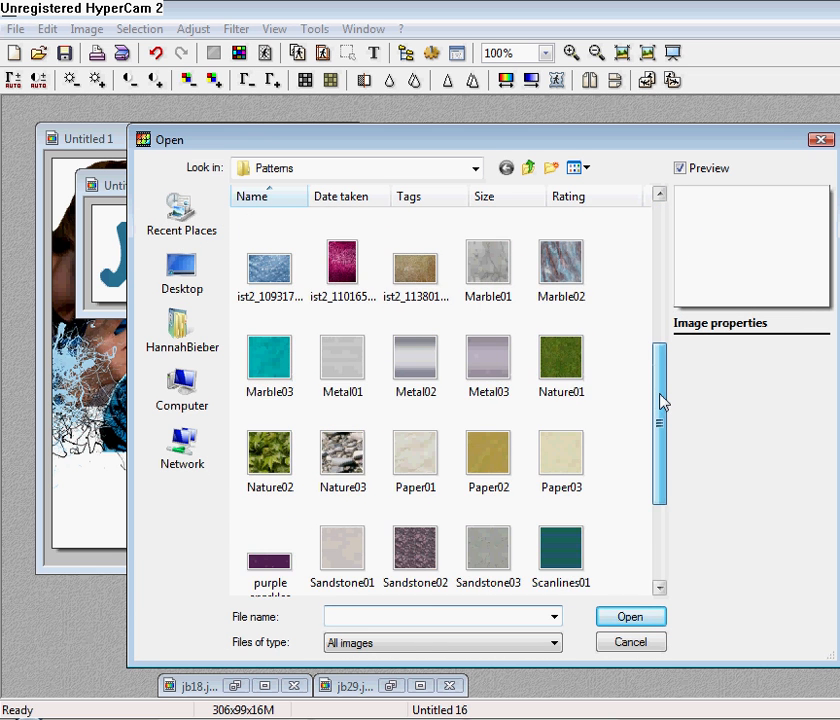
left_click(272, 268)
left_click(606, 619)
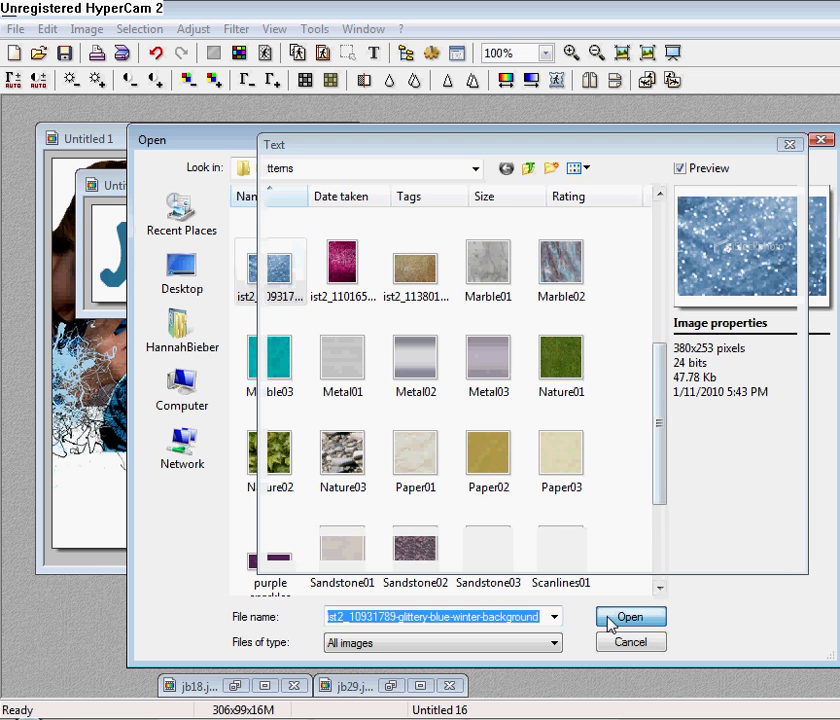
left_click(690, 552)
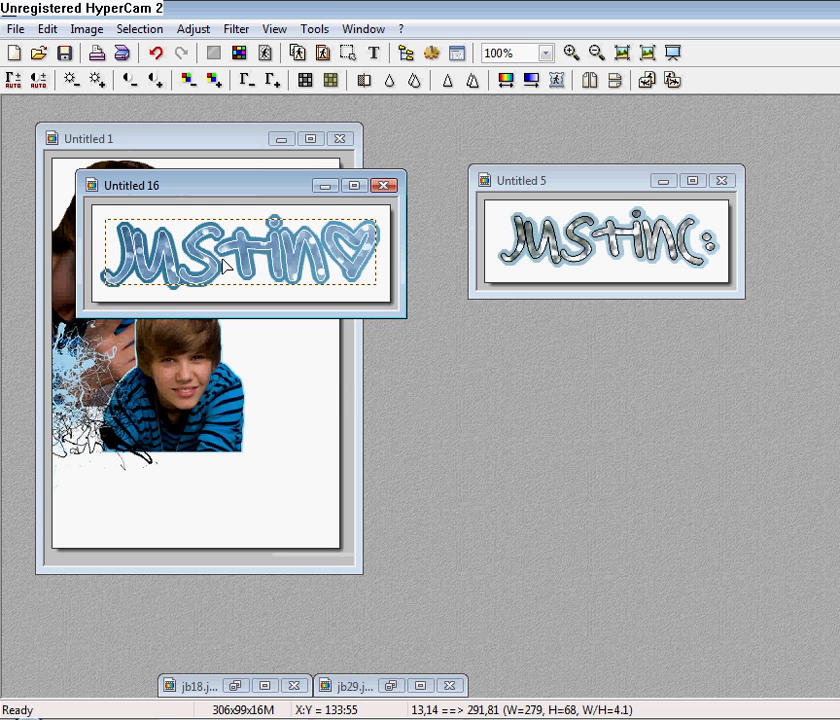
Validate the Justin text and magic-wand its white background.
right_click(224, 265)
left_click(254, 277)
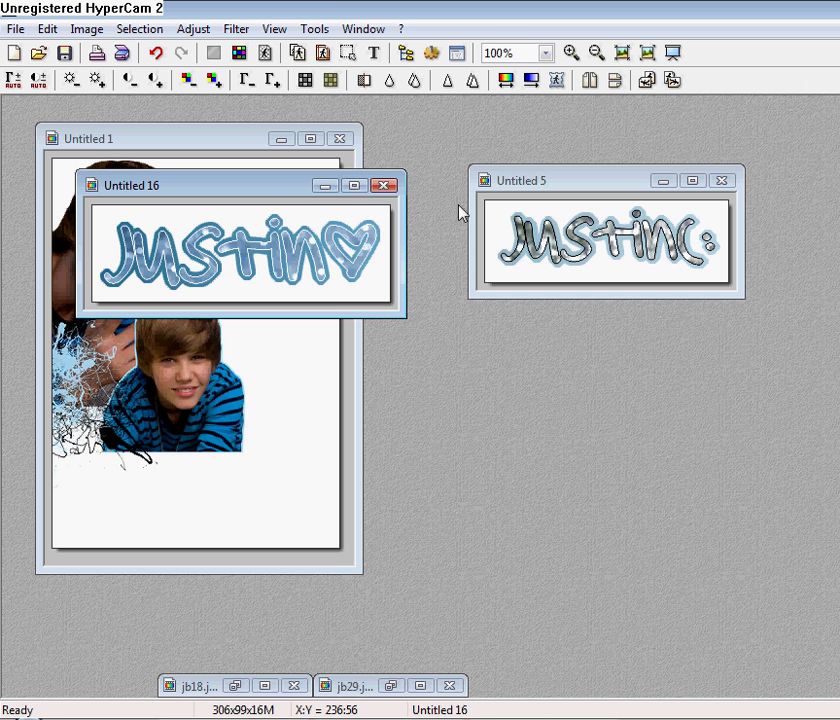
left_click(336, 213)
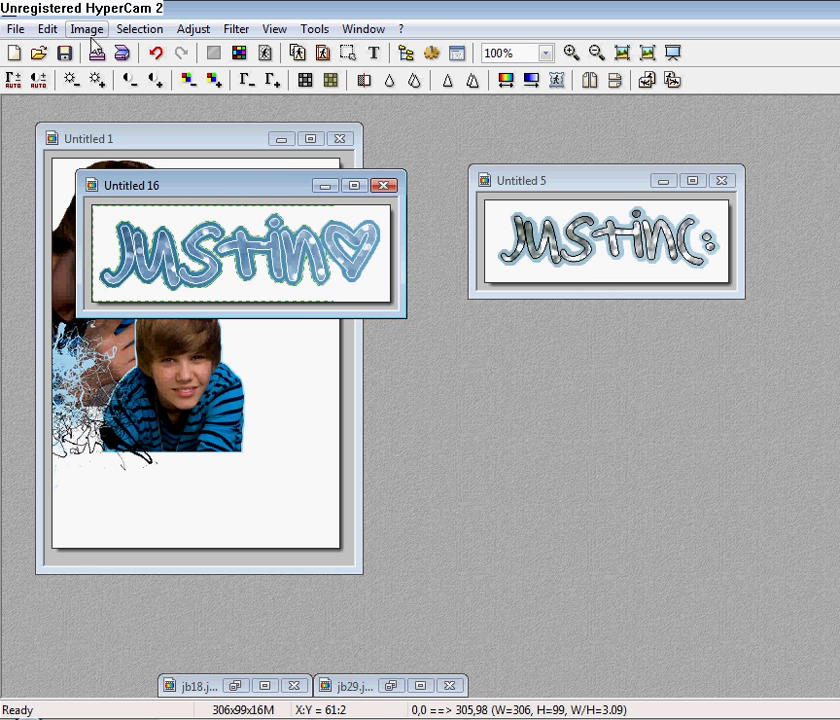
Invert the selection to isolate the Justin text and copy it.
left_click(160, 31)
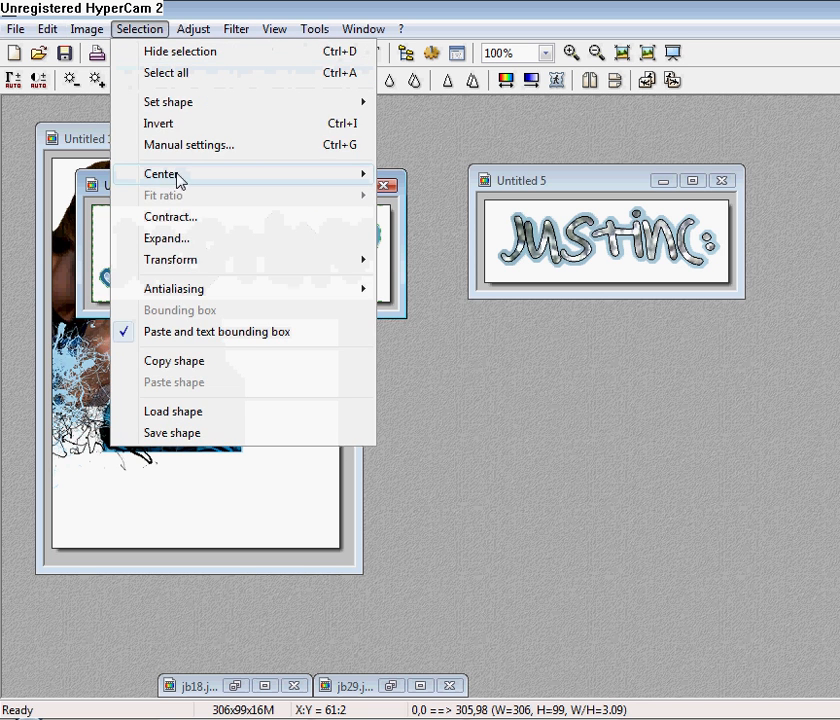
left_click(178, 125)
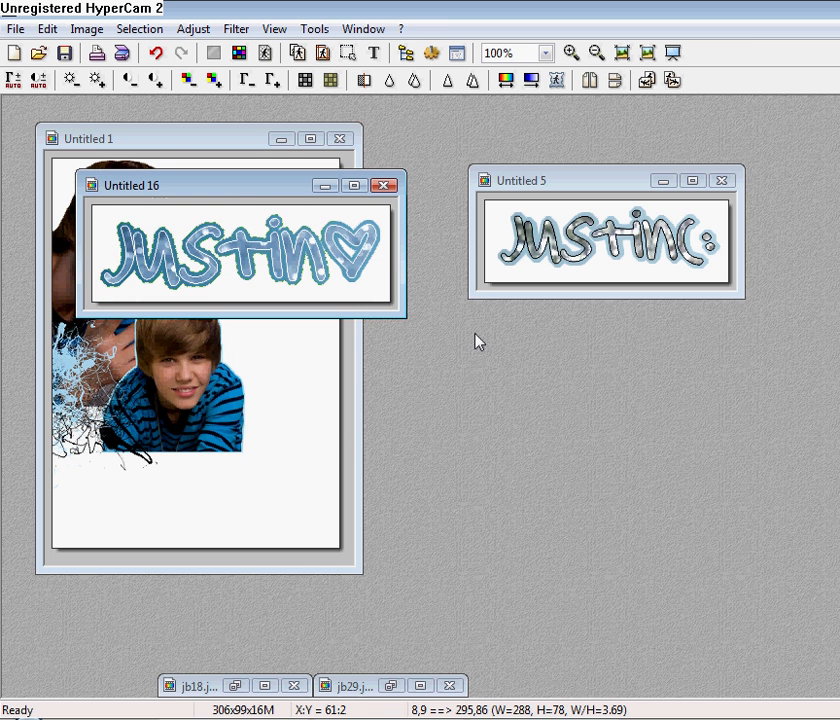
right_click(298, 251)
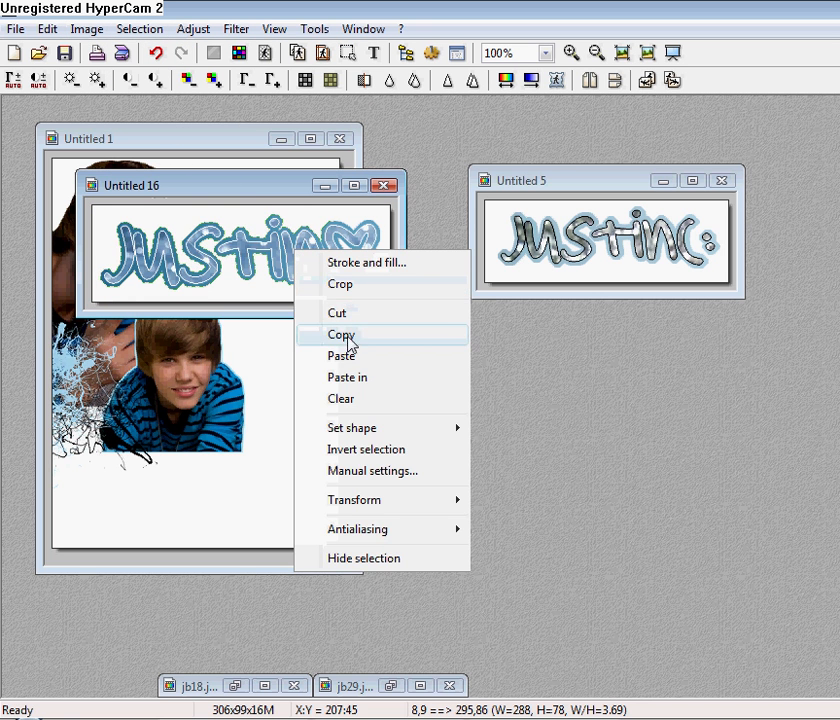
left_click(345, 336)
Paste the Justin text into Untitled 1, place it below the boys, and validate.
left_click(185, 128)
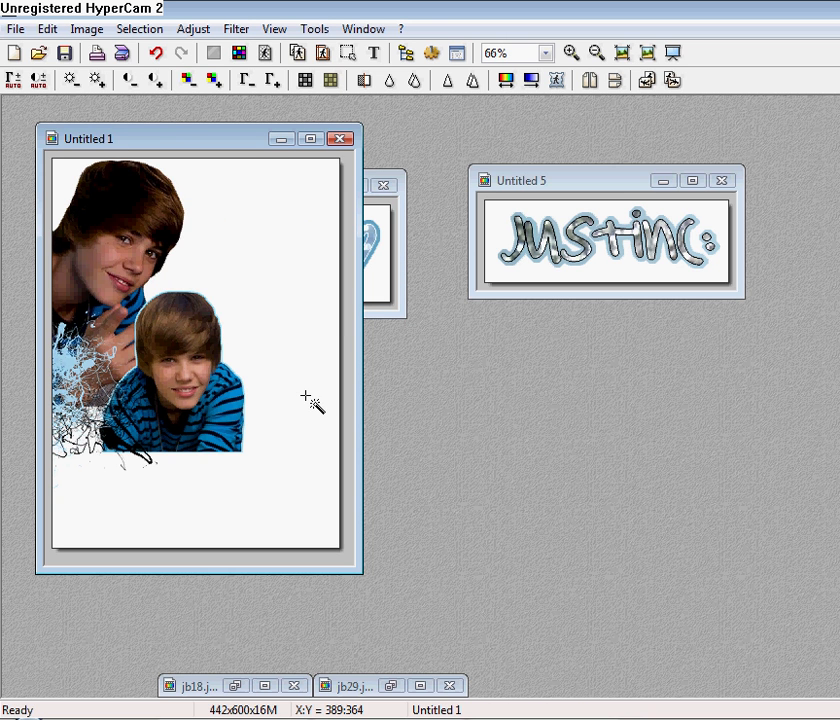
left_click(47, 29)
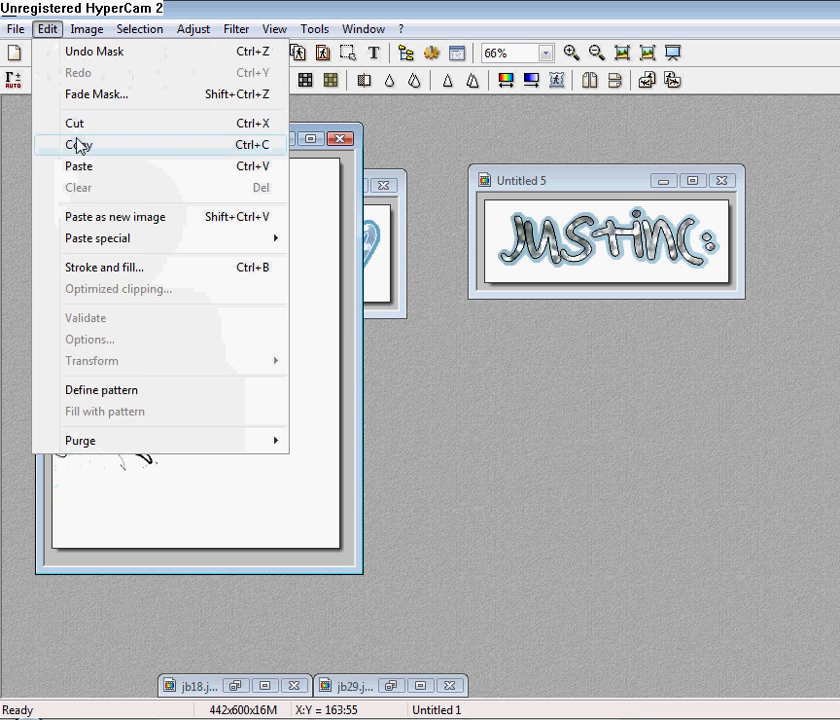
left_click(79, 166)
left_click_drag(219, 365, 158, 450)
right_click(158, 448)
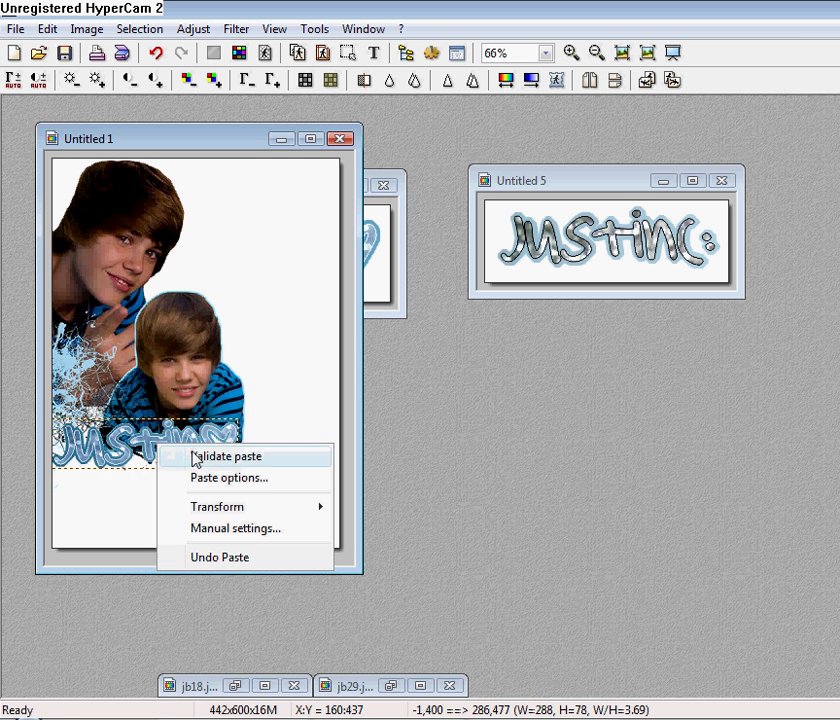
left_click(198, 457)
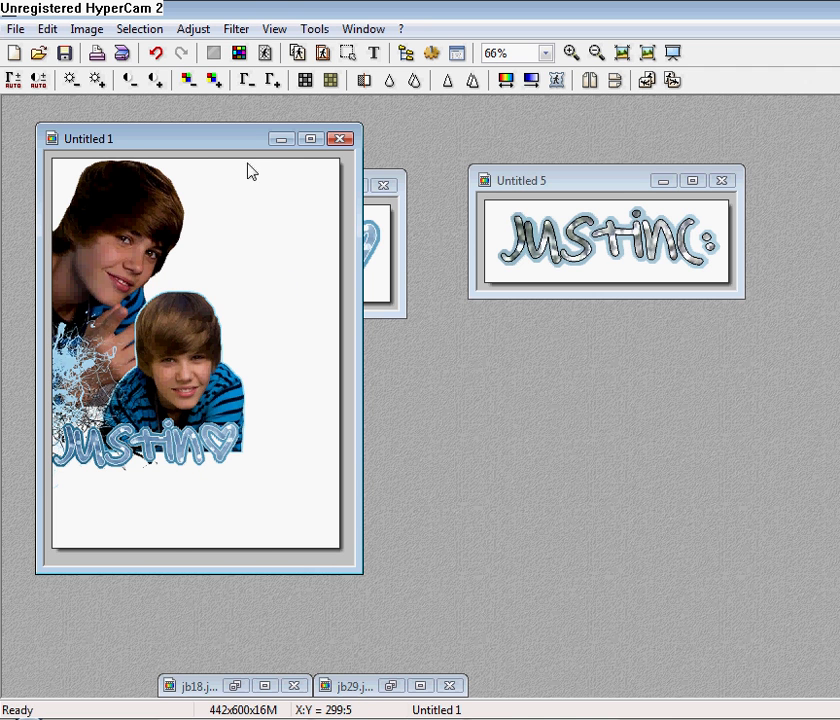
Crop the collage to a narrow 322x600 full-height area.
left_click_drag(261, 159, 45, 556)
right_click(186, 467)
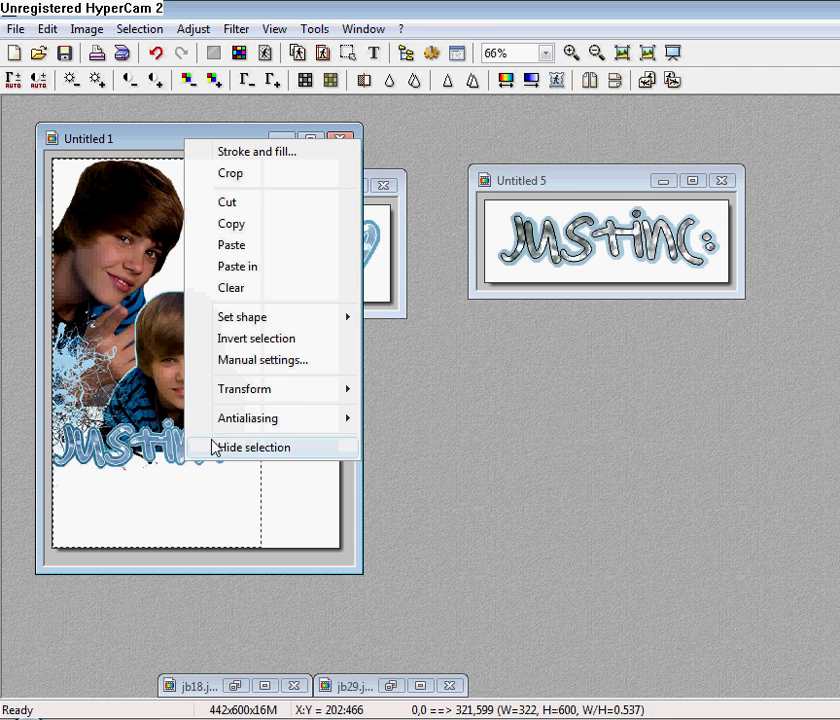
left_click(236, 176)
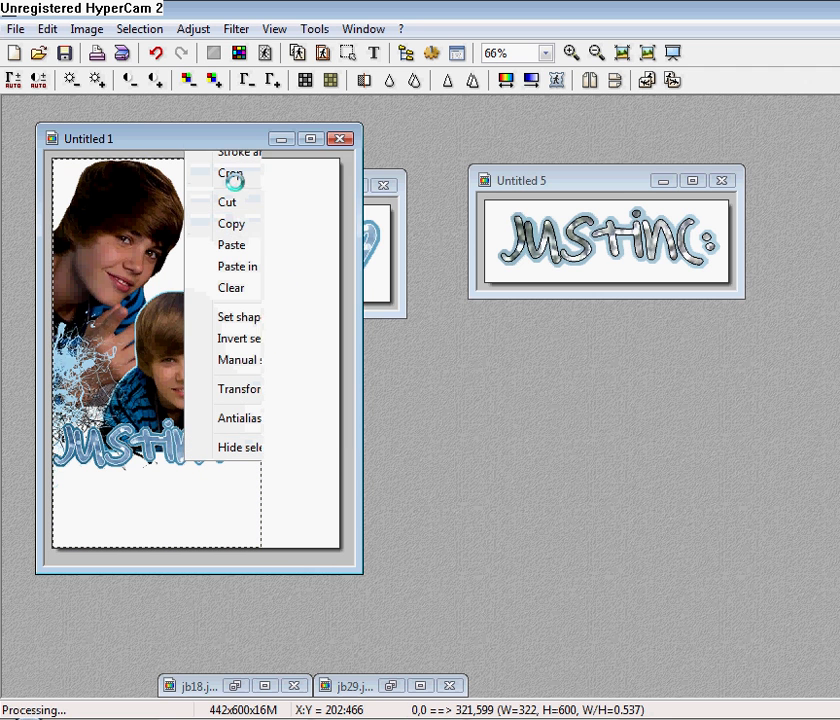
left_click_drag(162, 147, 362, 141)
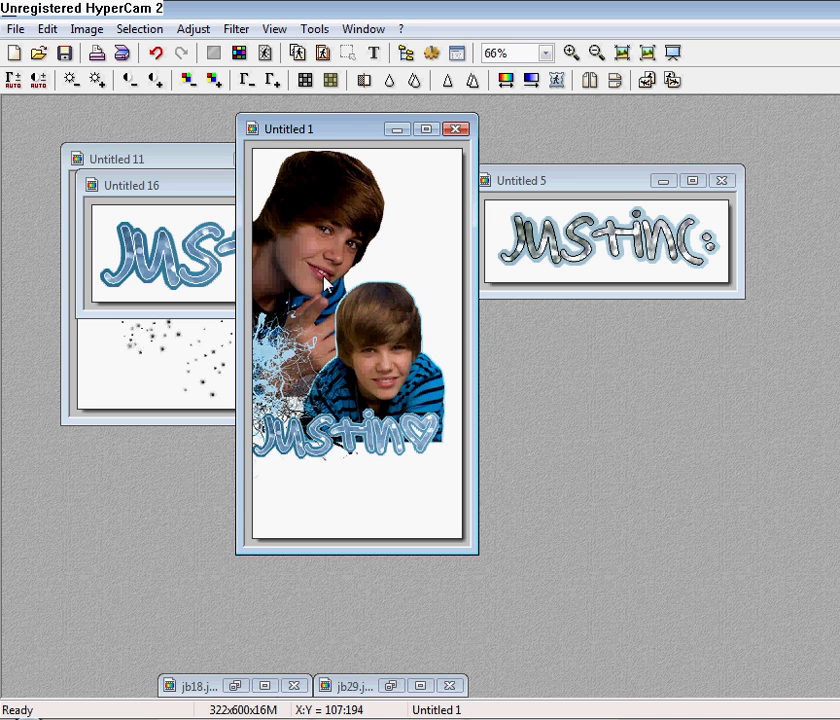
Try a blue gradient on jb18.jpg's white background, then undo it.
left_click(236, 688)
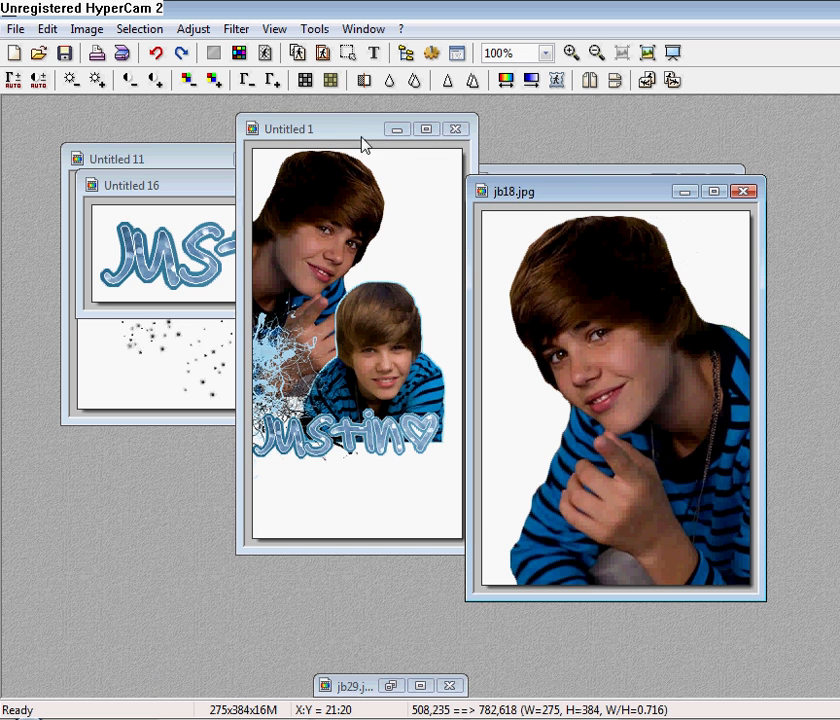
left_click_drag(350, 115, 40, 252)
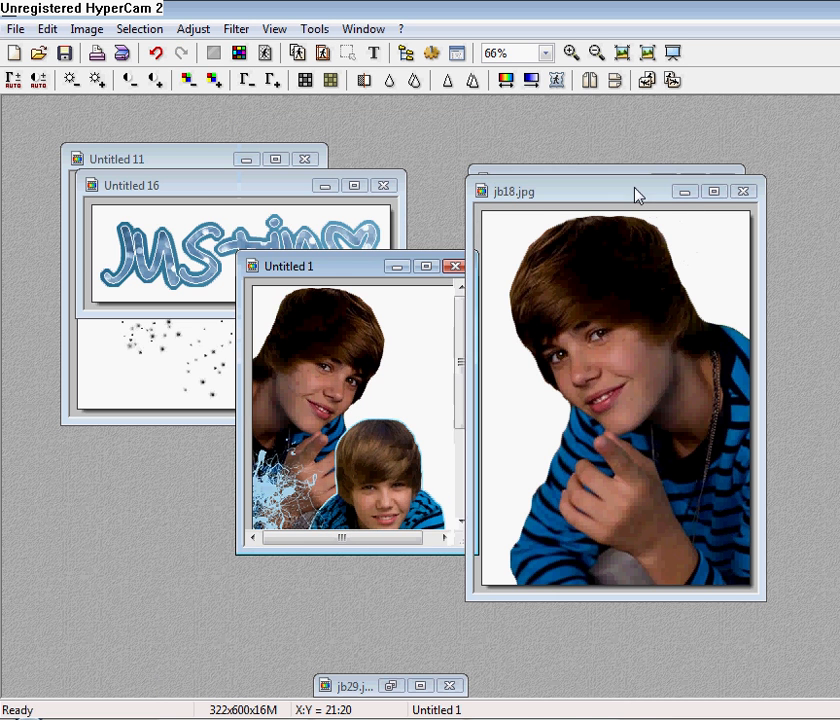
left_click_drag(638, 196, 551, 209)
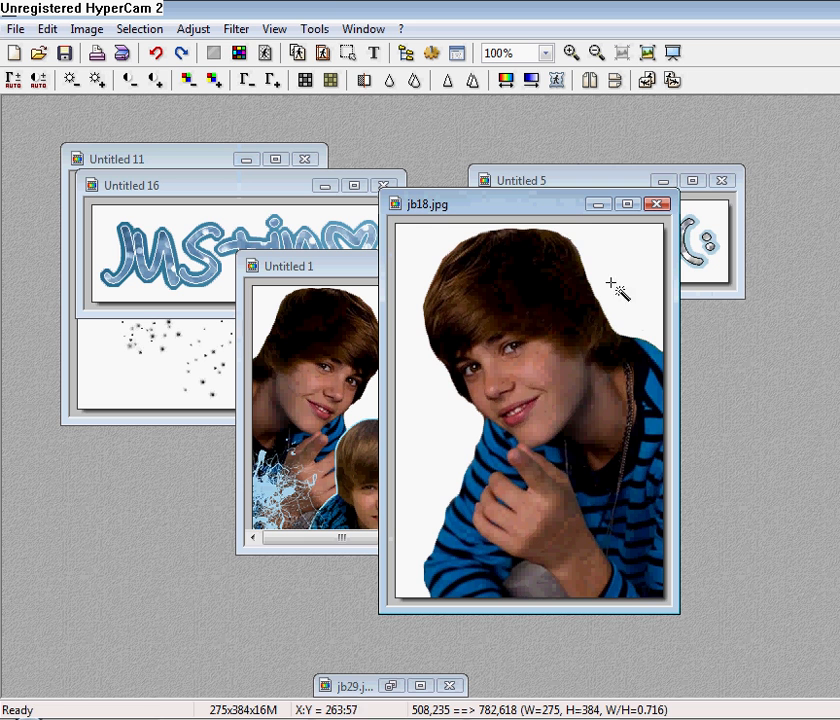
left_click(401, 324)
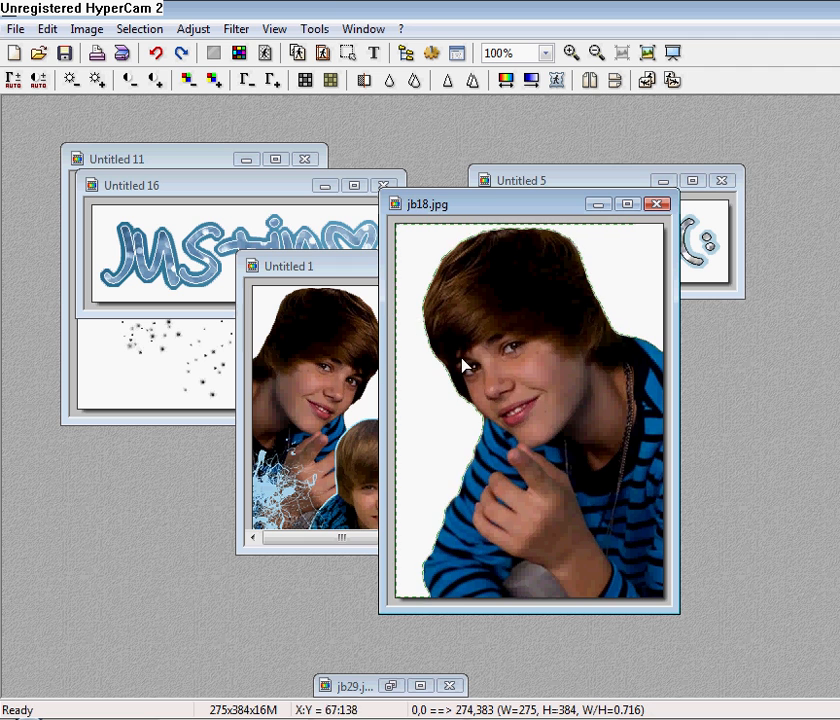
left_click(531, 81)
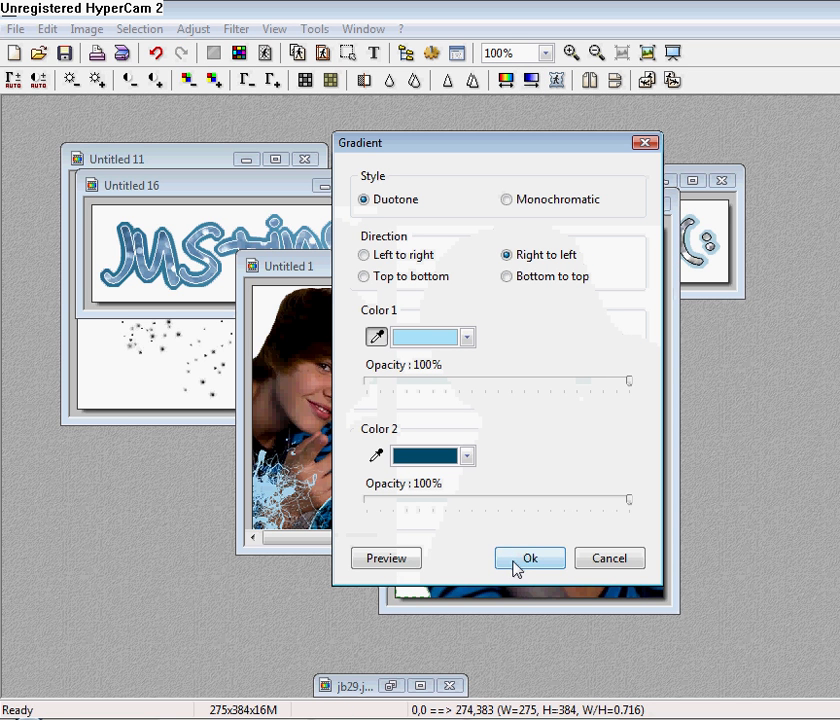
left_click(512, 561)
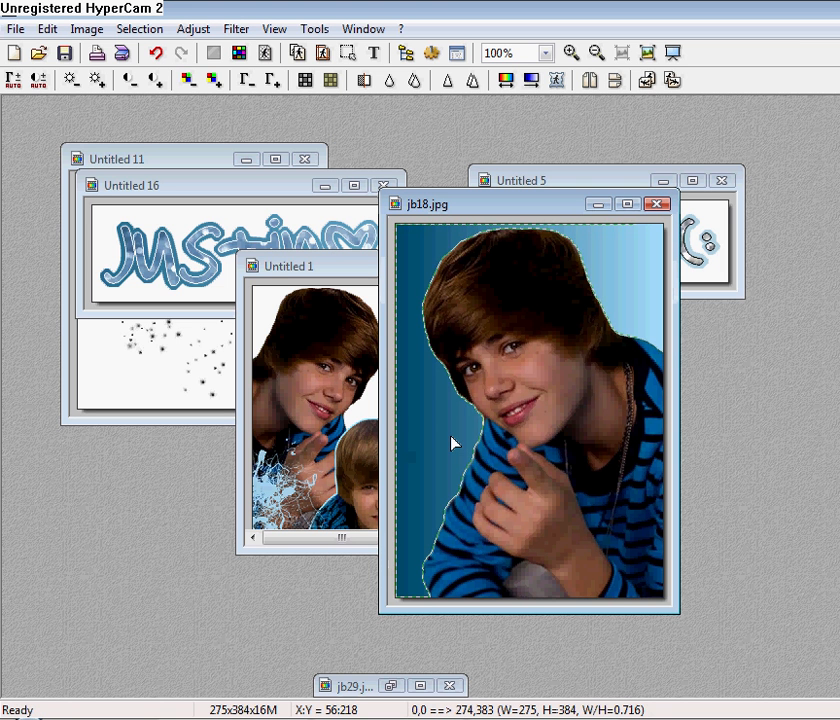
left_click_drag(450, 436, 839, 631)
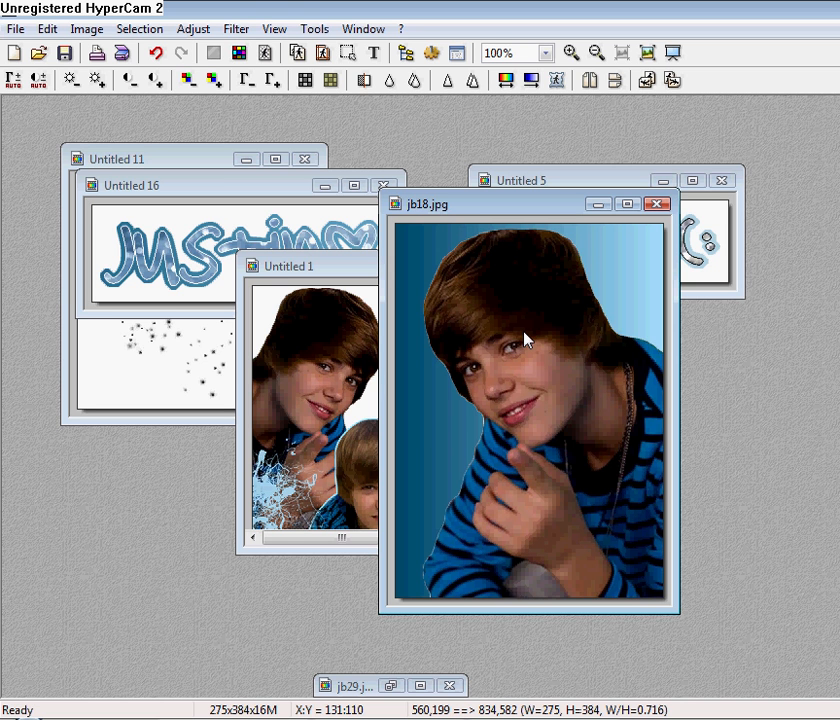
key("ctrl+z")
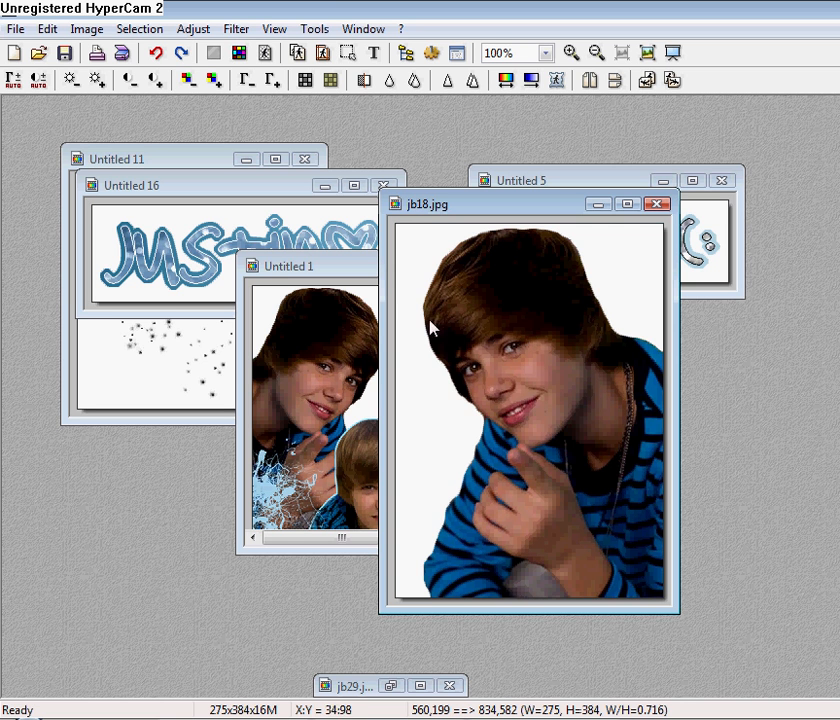
Maximize the Untitled 1 collage window and zoom in to 100%.
left_click(360, 268)
left_click_drag(368, 254, 362, 210)
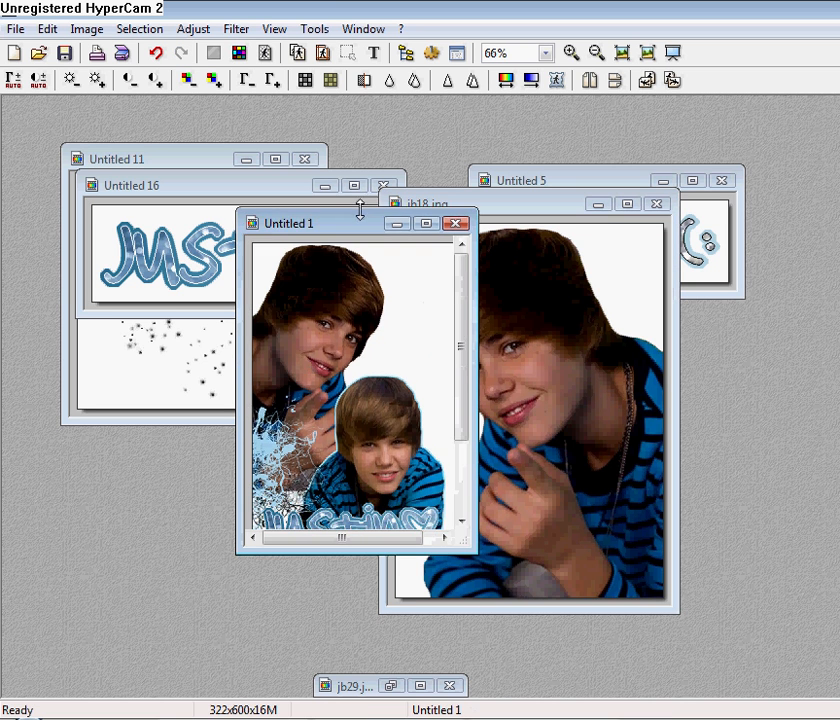
left_click(426, 224)
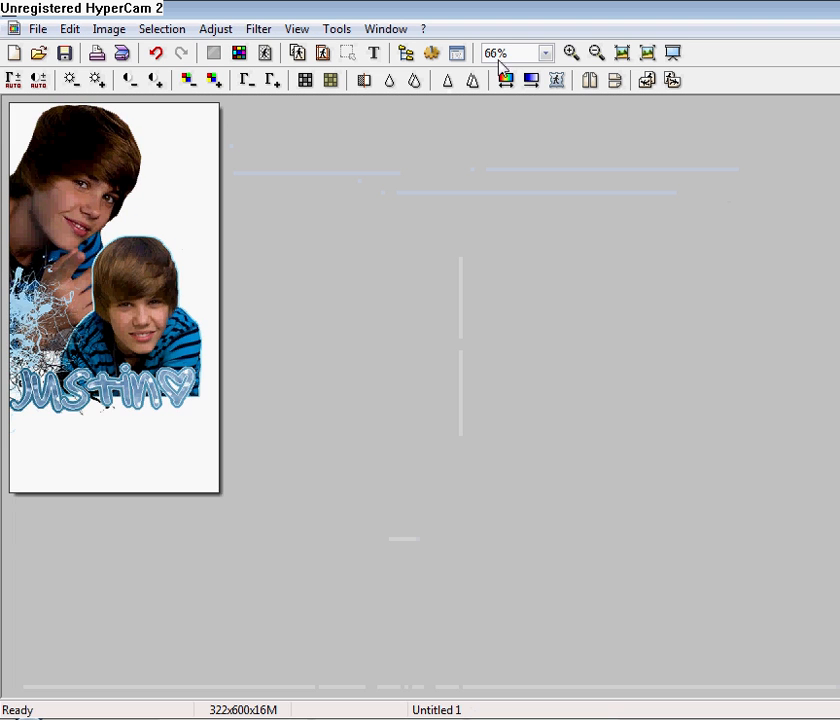
left_click(572, 53)
left_click(572, 53)
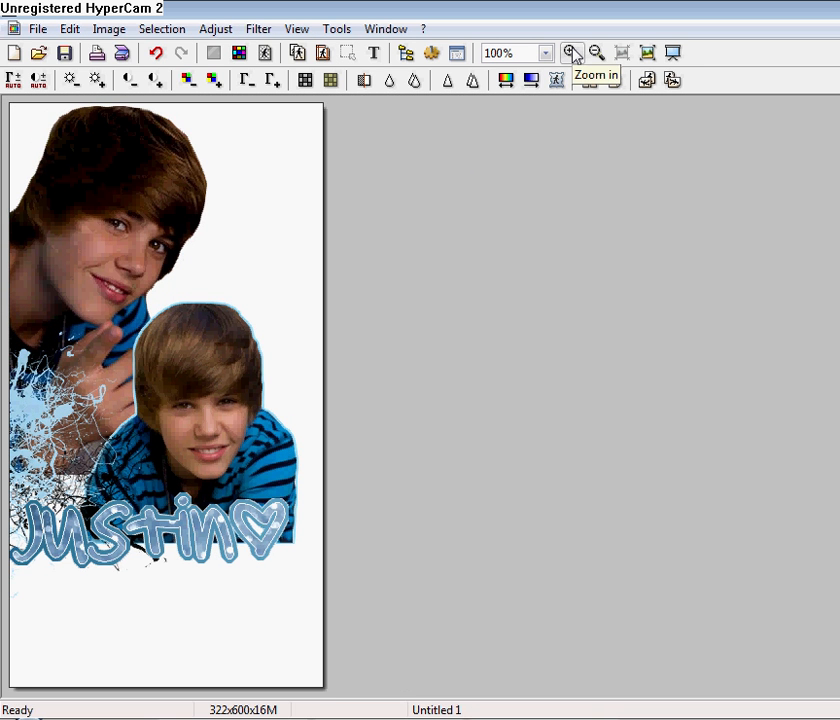
left_click(572, 53)
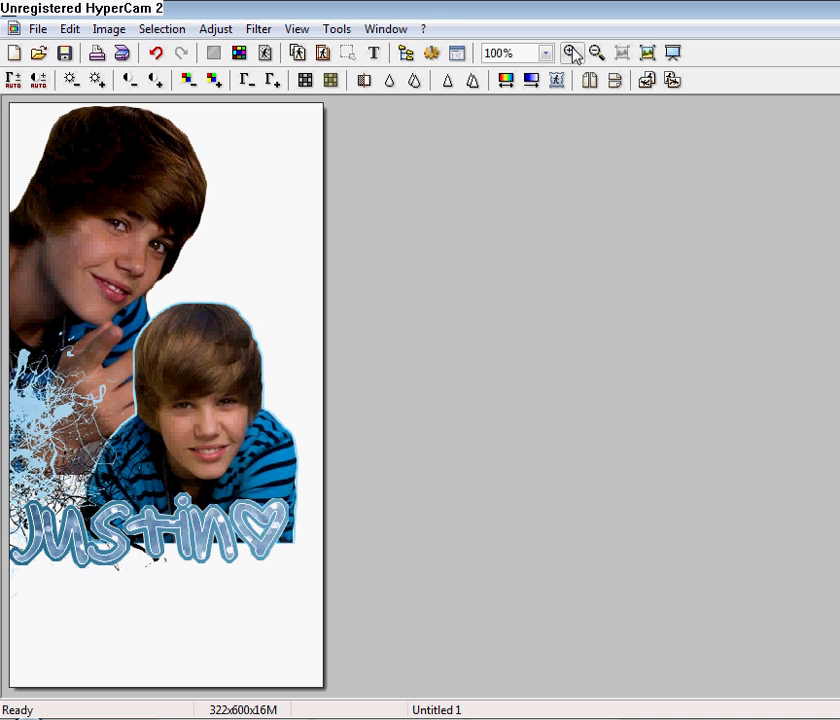